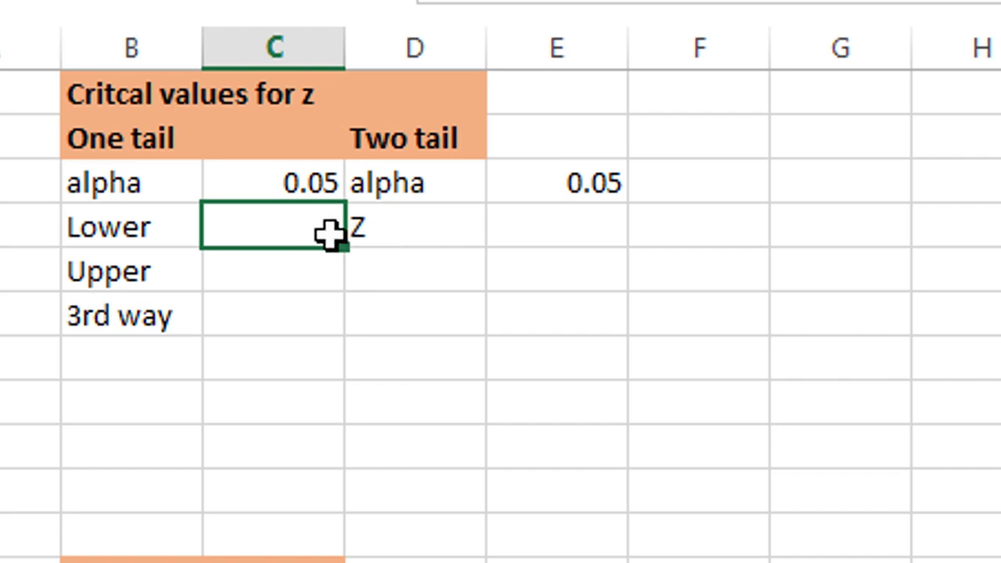
Calculate the lower one-tail z critical value in C4 with =NORM.S.INV(C3)
text(=norm.)
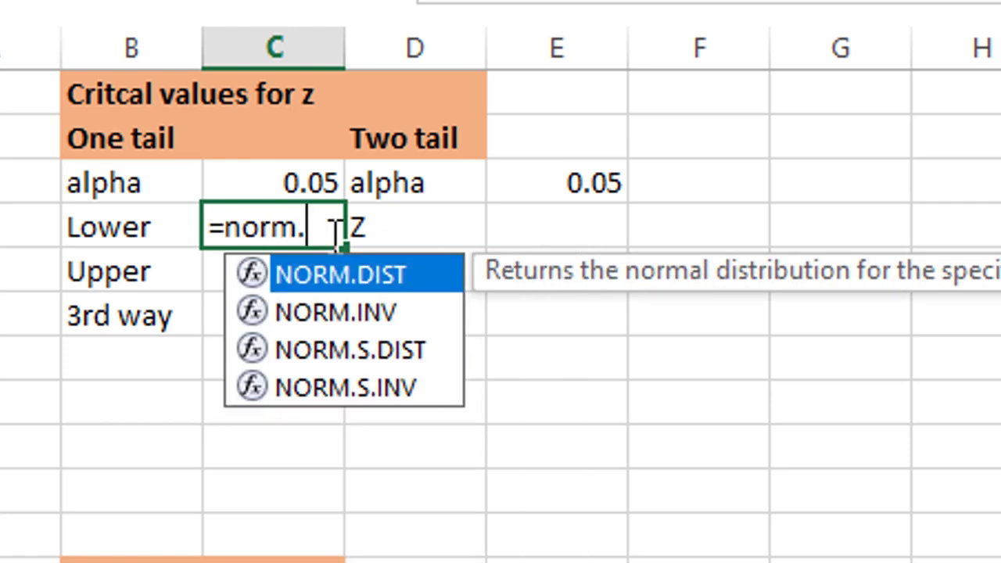
double_click(366, 389)
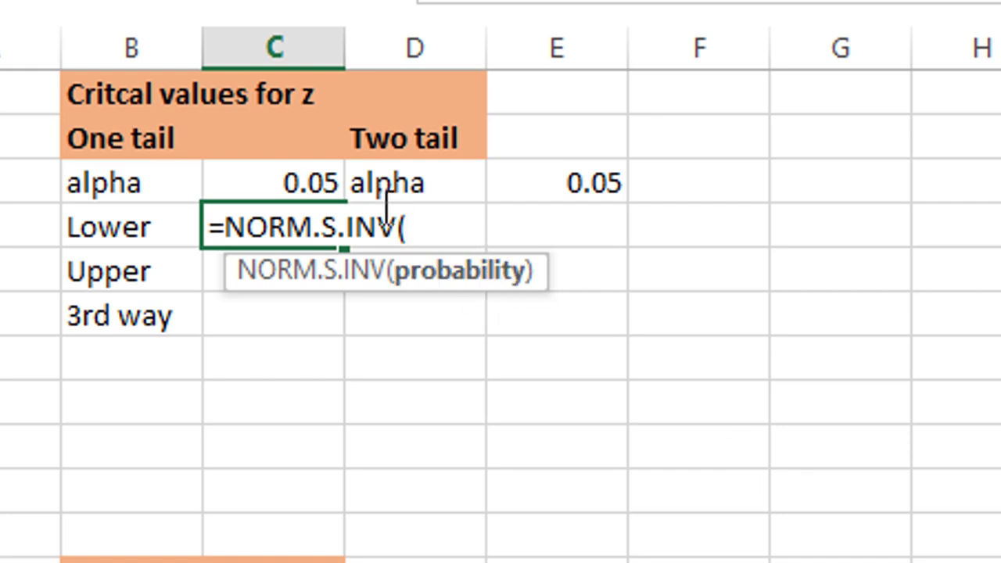
click(310, 182)
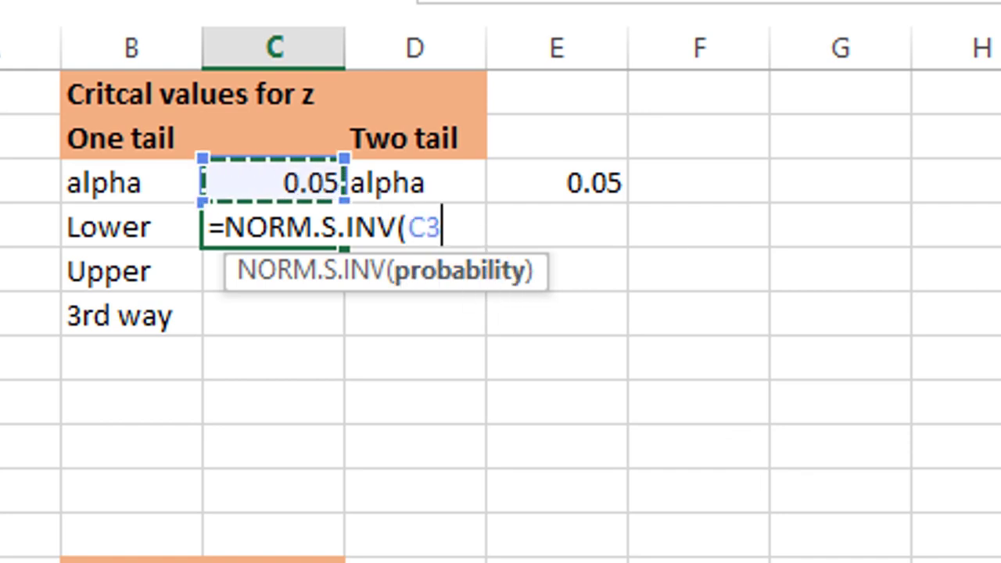
text())
key(Return)
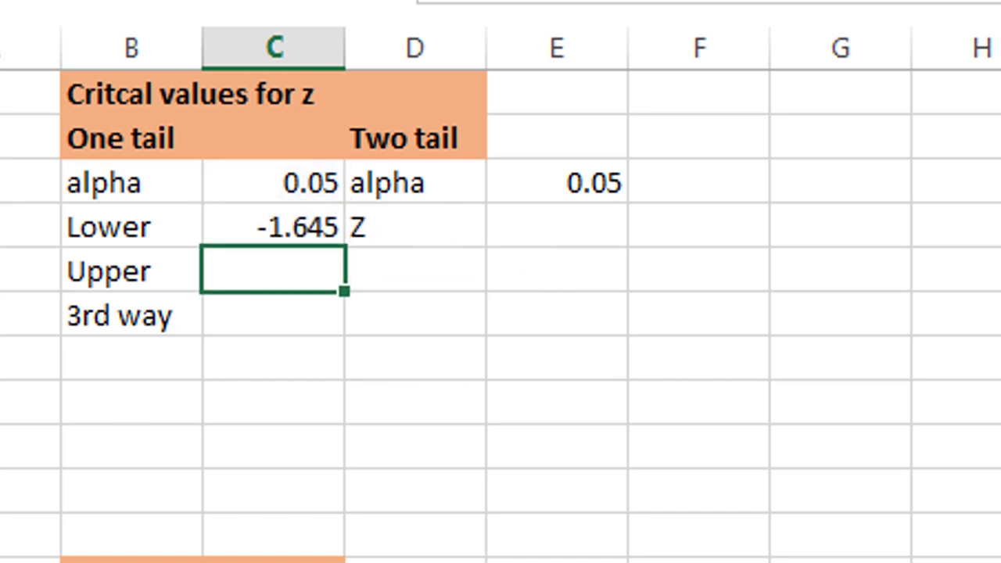
Set the one-tail alpha for the z critical values in C3 to 0.01
key(Up)
key(Up)
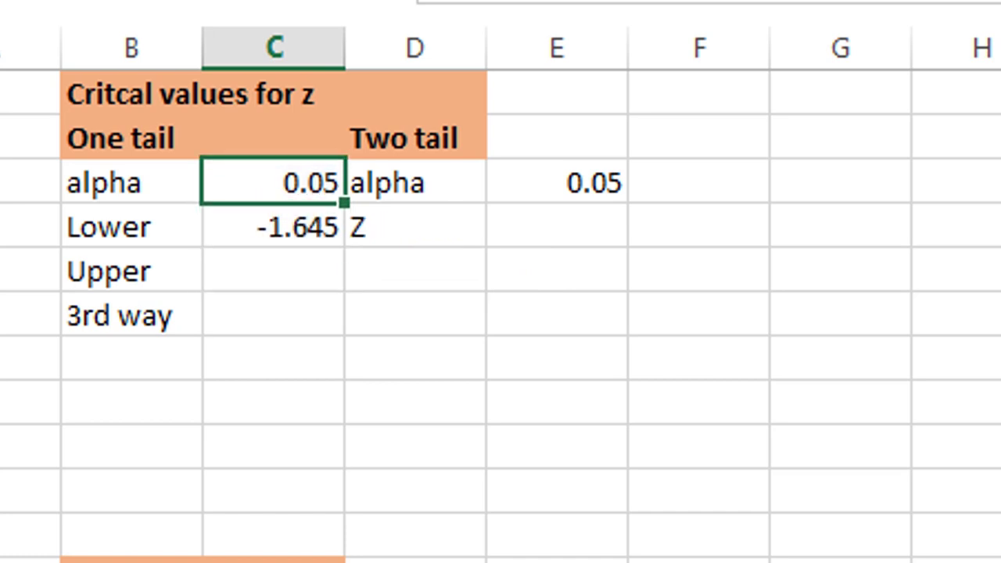
text(0.01)
key(Return)
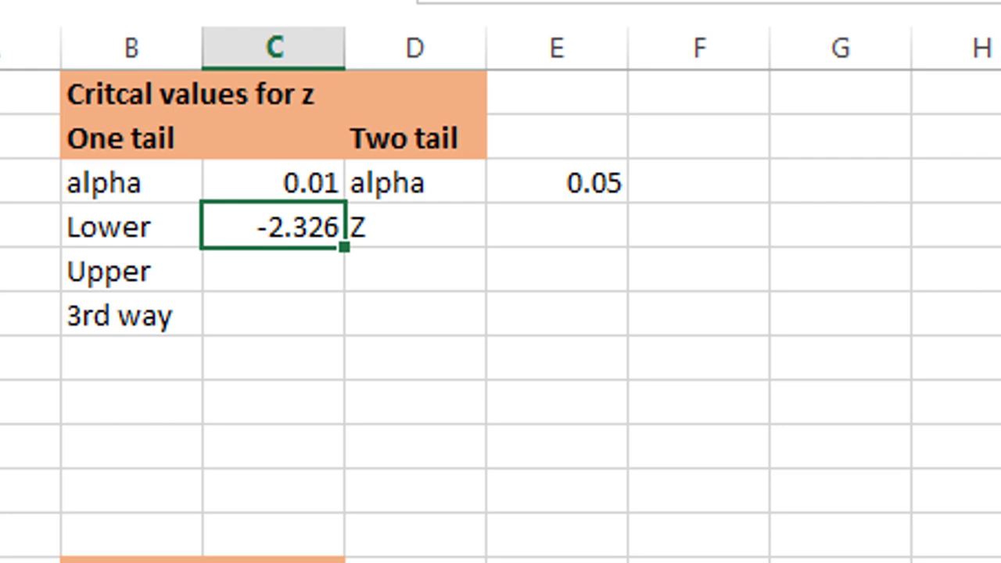
Calculate the upper one-tail z critical value in C5 with =NORM.S.INV(1-C3)
key(Down)
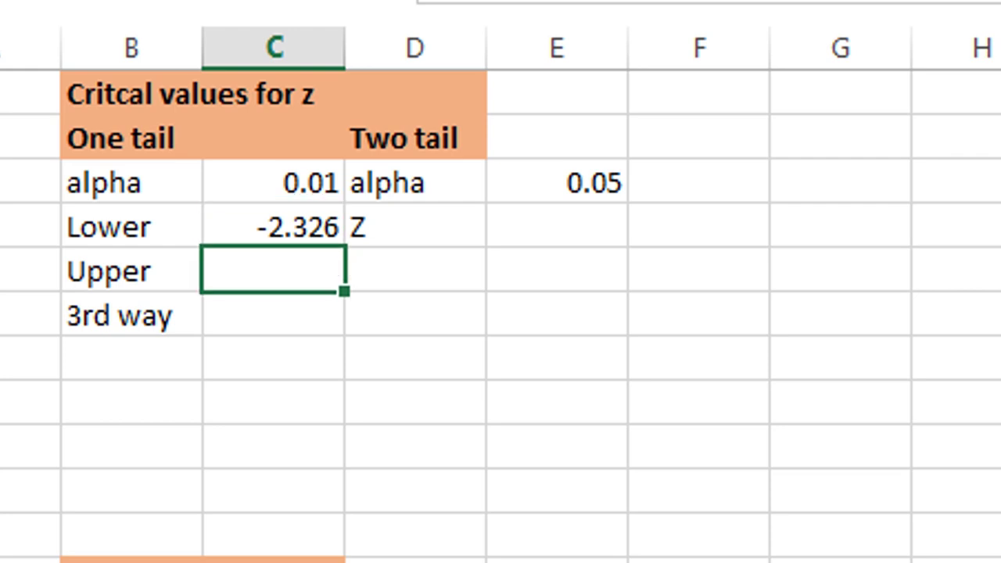
text(=norm)
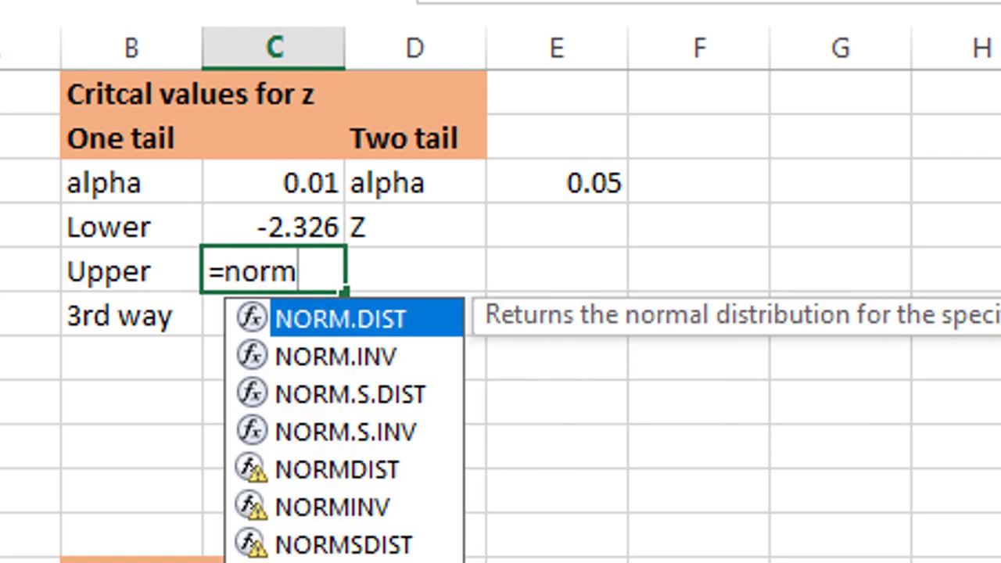
double_click(361, 435)
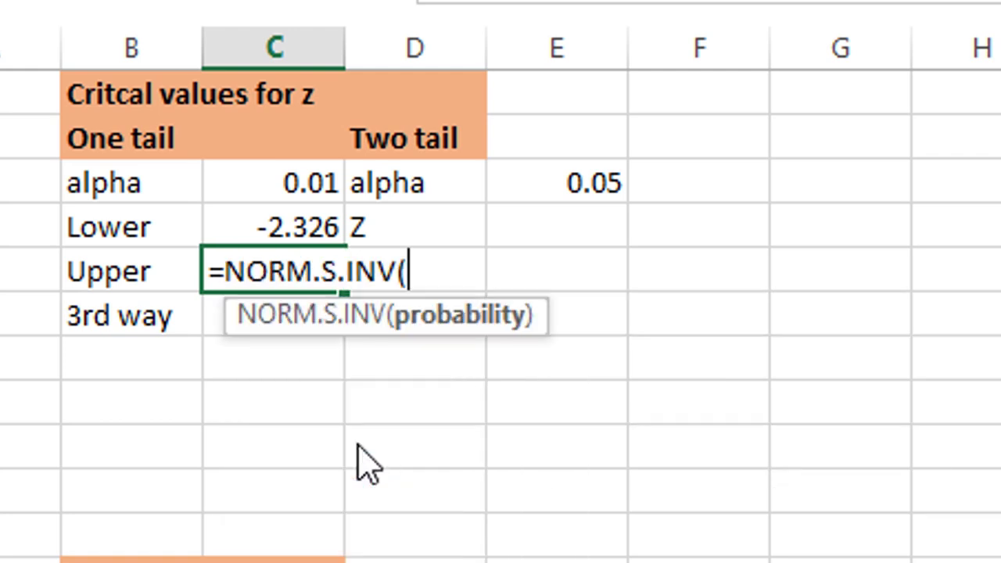
text(1-)
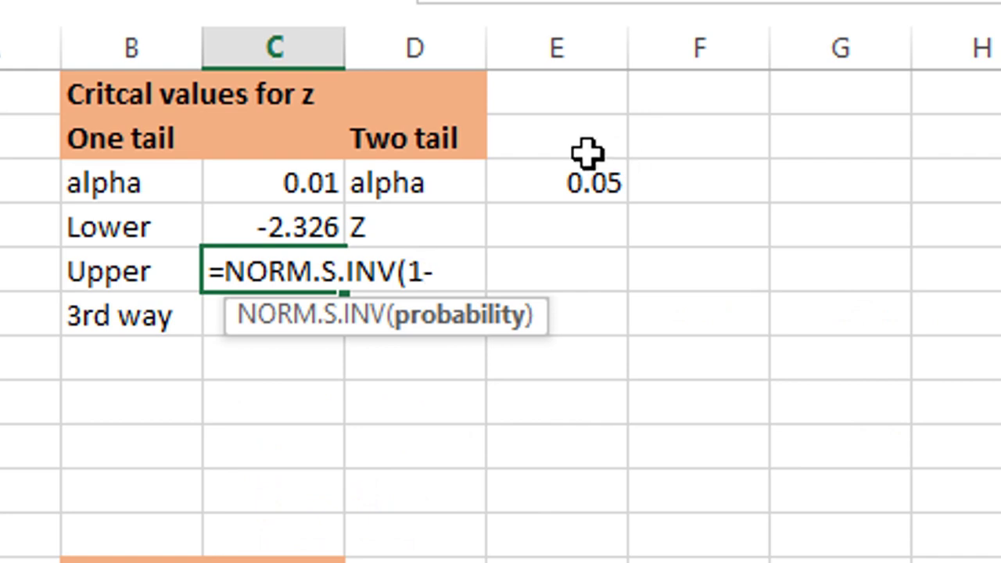
click(311, 180)
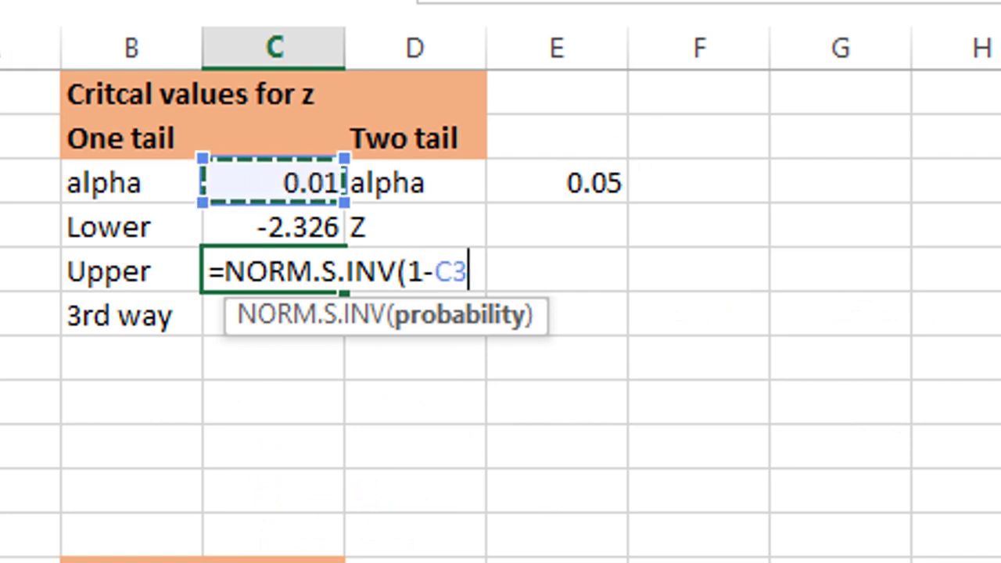
text())
key(Return)
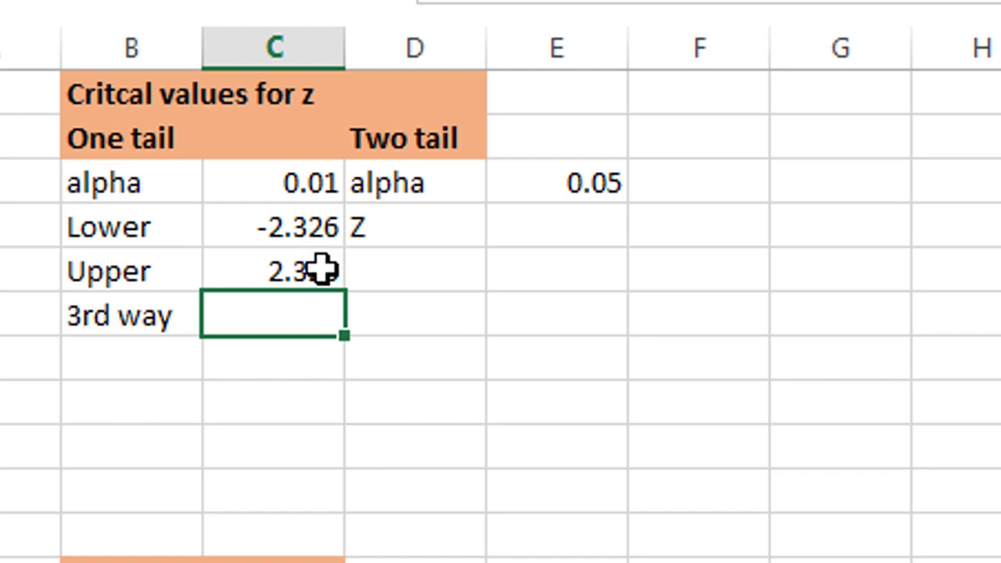
Enter =ABS(C4) in the z table's 3rd way cell, C6, to get the absolute value of the lower critical value
text(=abs()
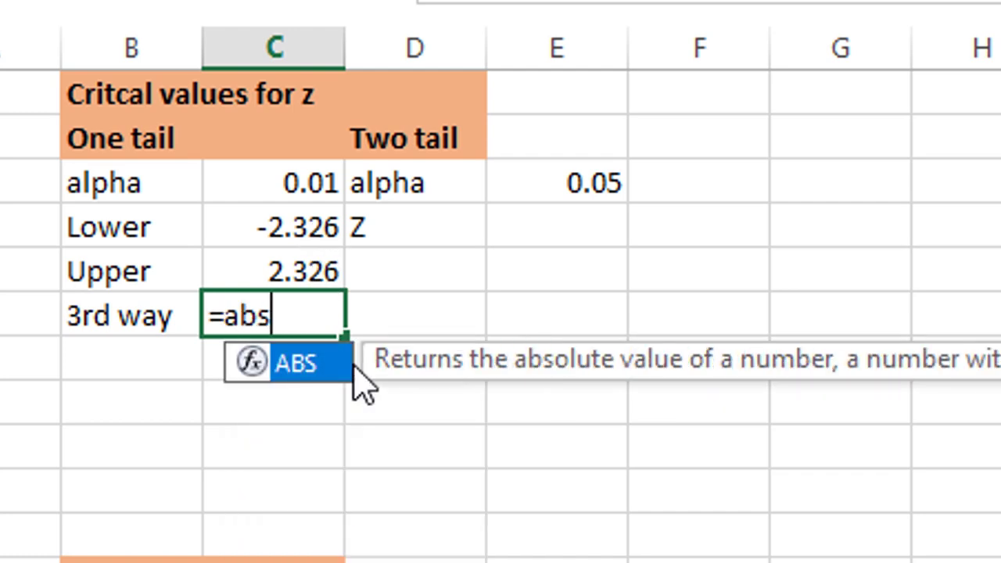
click(306, 219)
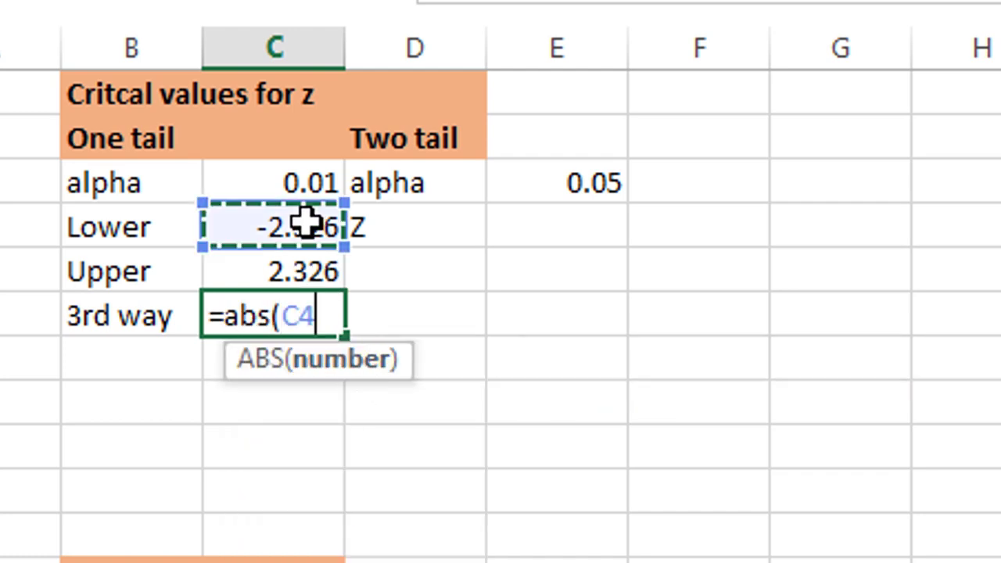
text())
key(Return)
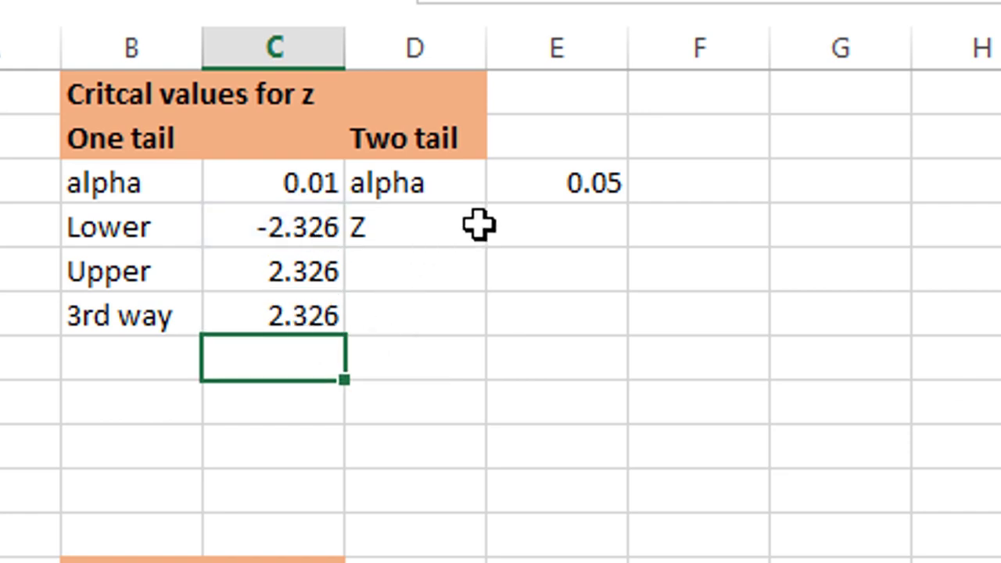
Calculate the two-tail z critical value in E4 with =NORM.S.INV(E3/2)
click(588, 211)
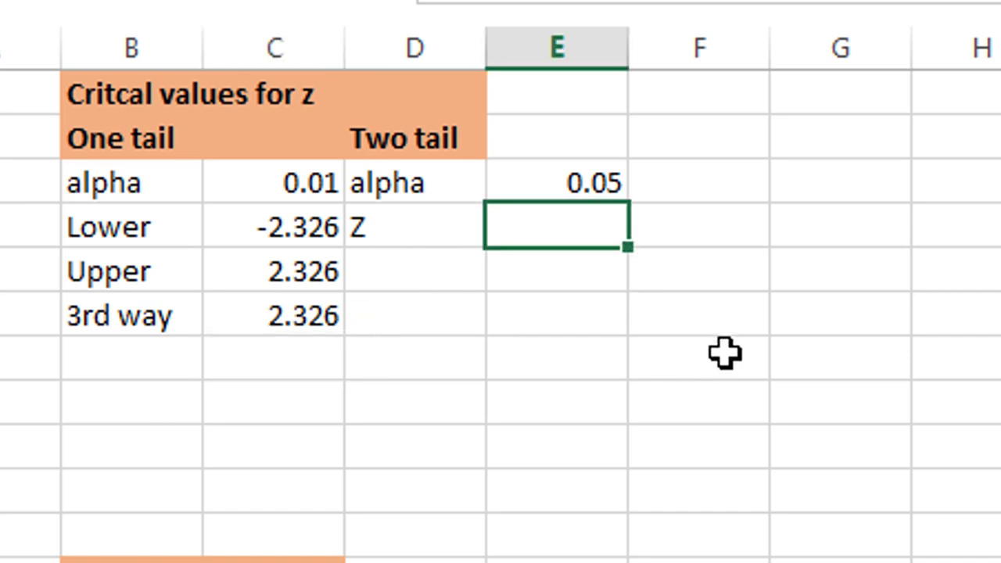
text(=nor)
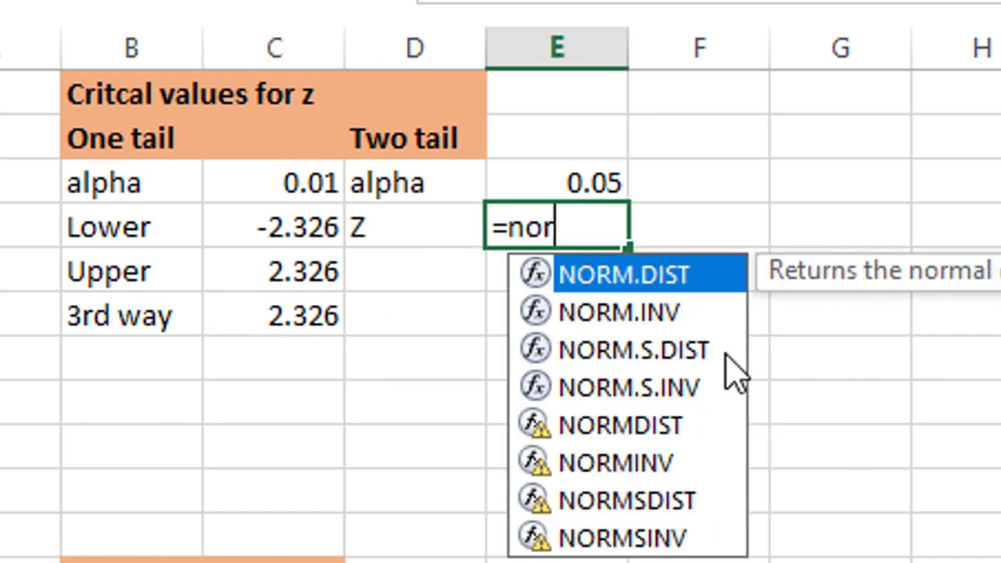
text(m.)
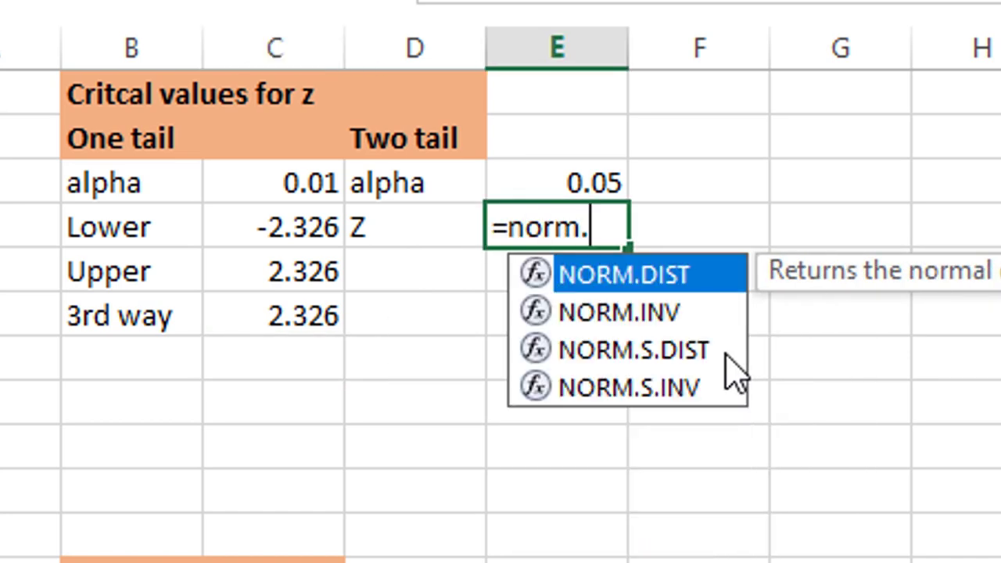
double_click(693, 388)
click(592, 181)
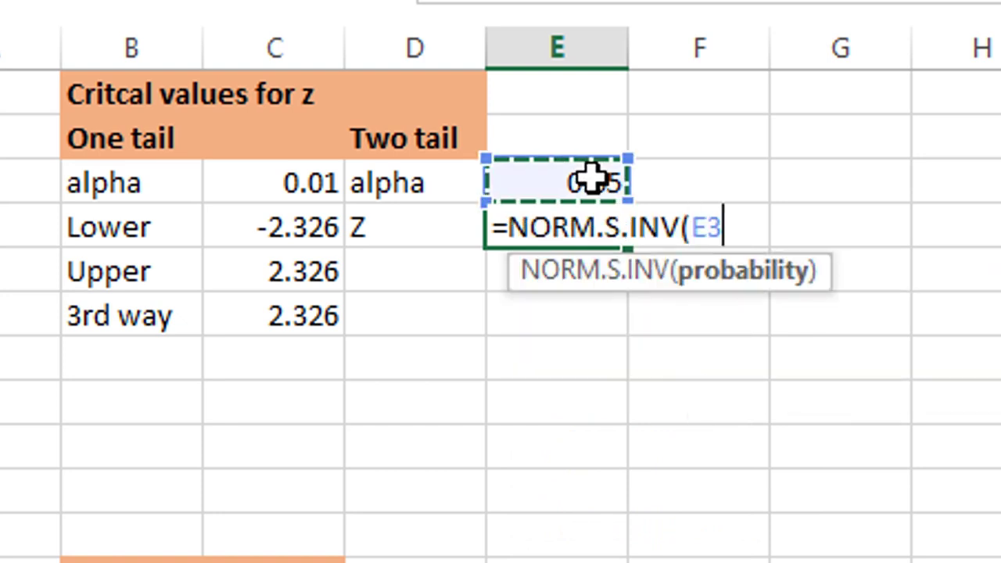
text(/2))
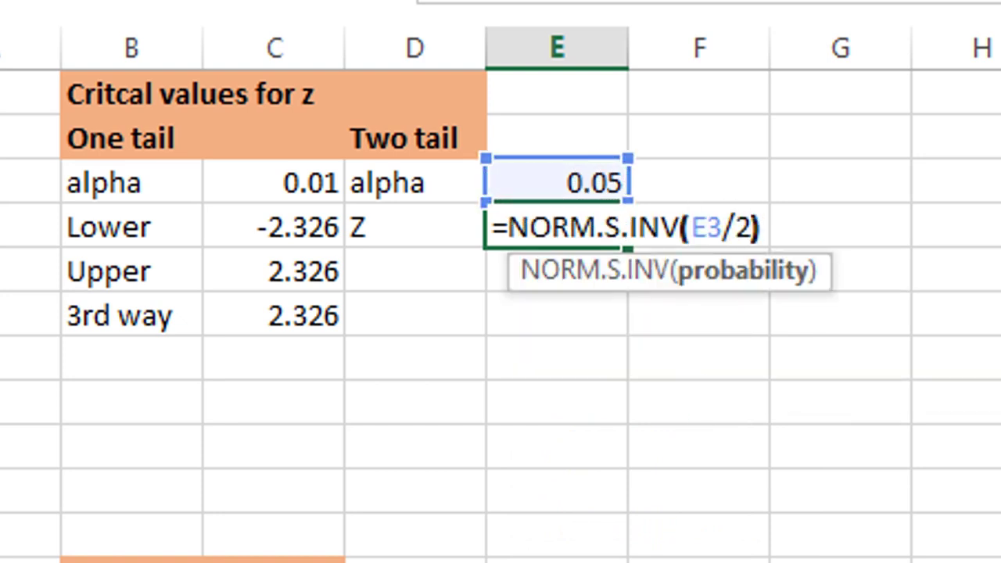
key(Return)
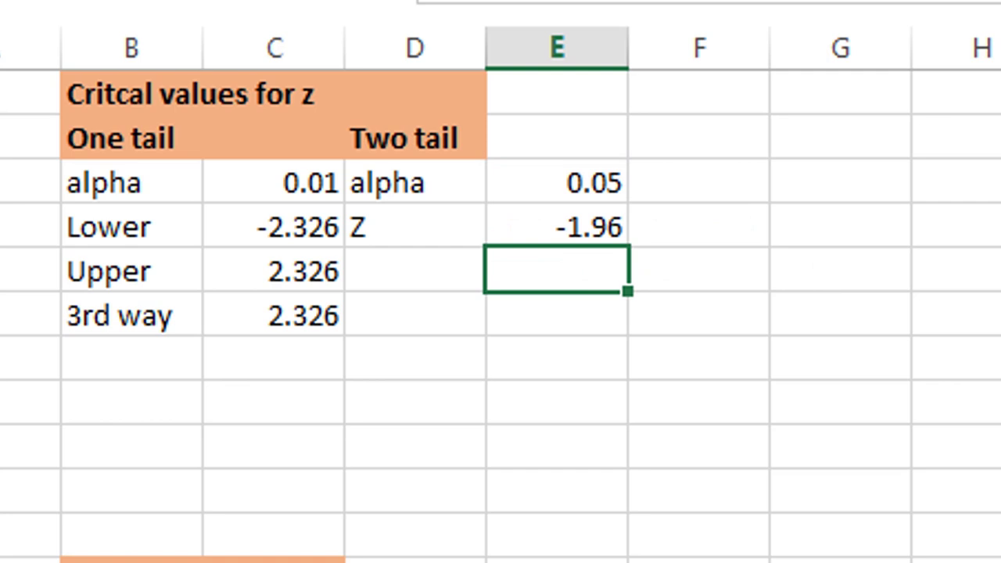
Calculate the positive two-tail z critical value in E5 with =ABS(NORM.S.INV(E3/2))
text(=abs()
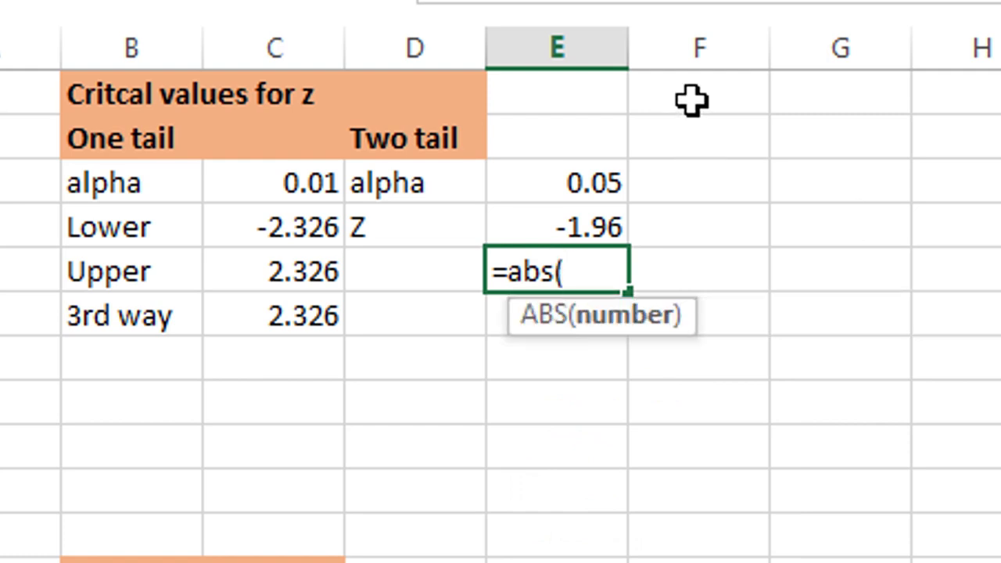
text(norm)
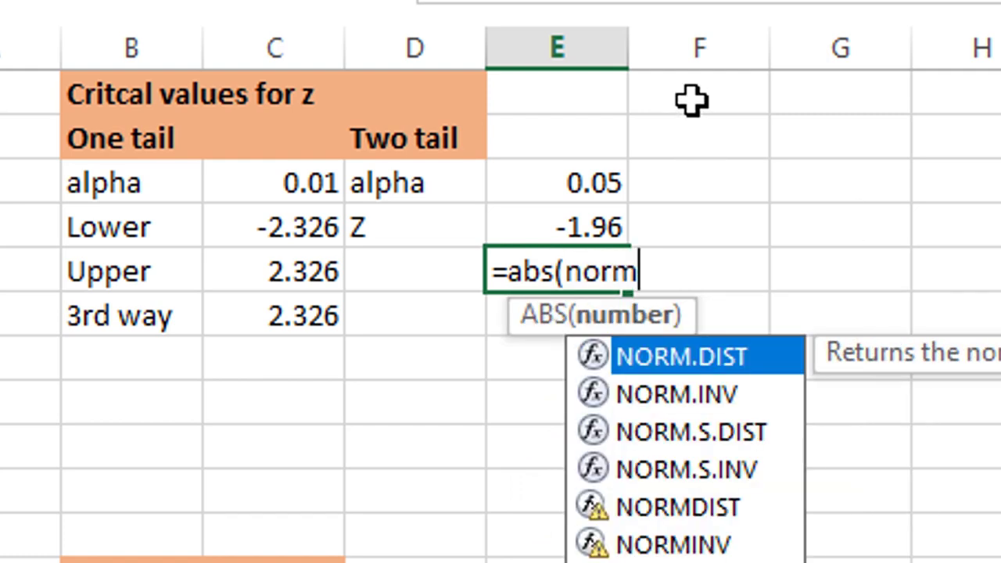
double_click(731, 469)
click(579, 188)
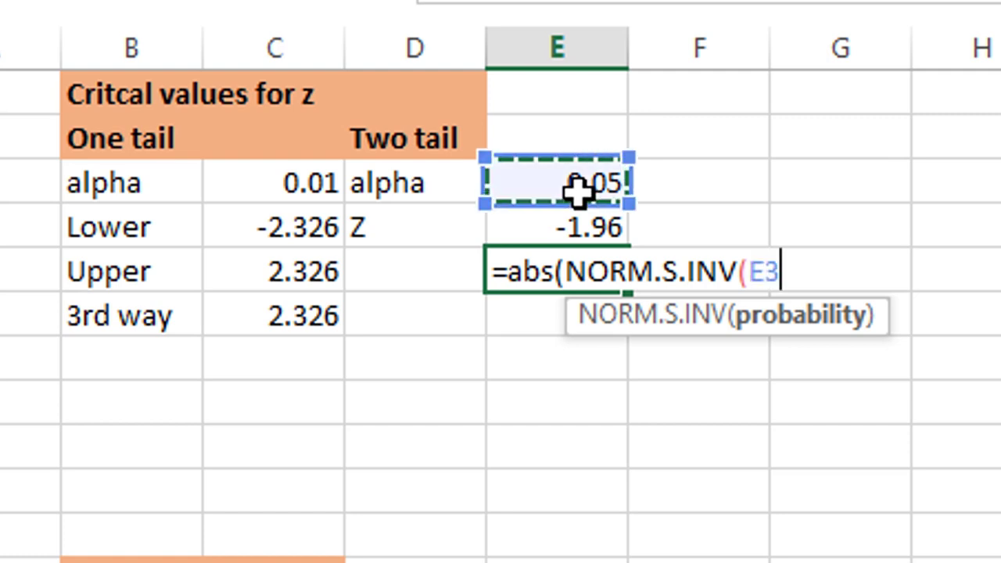
text(/2)))
key(Return)
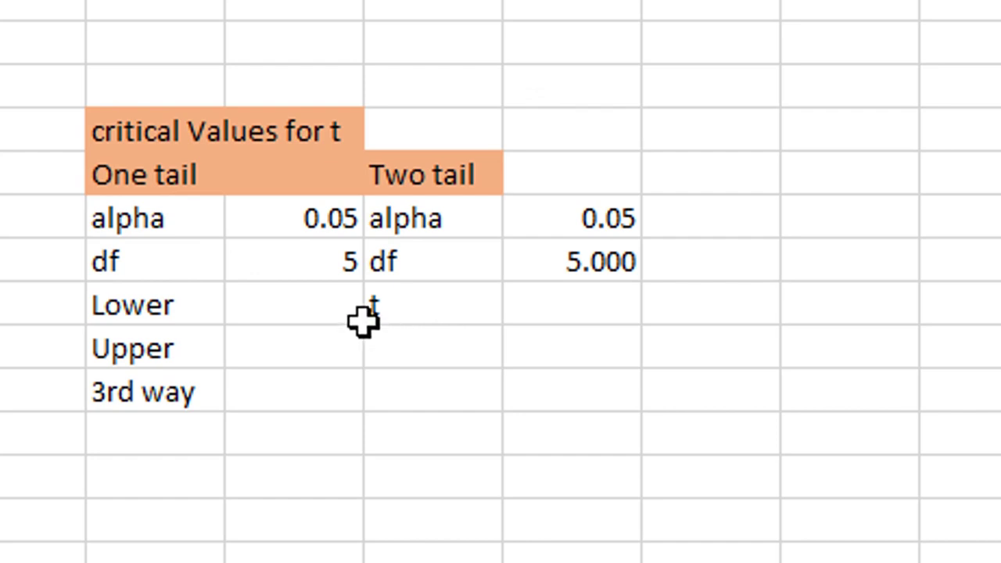
Calculate the lower one-tail t critical value in C16 with =T.INV(C14,C15)
click(309, 309)
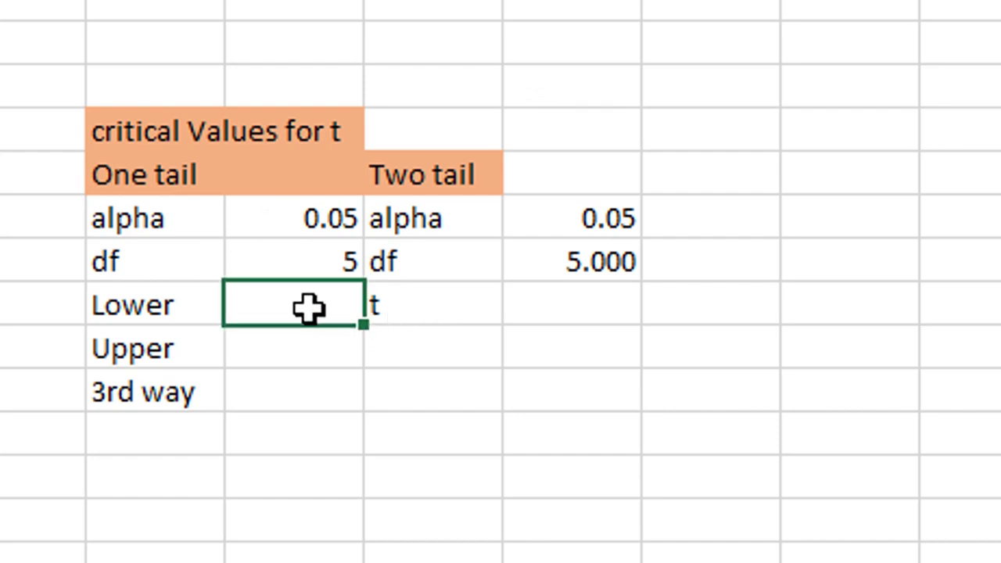
text(=t.in)
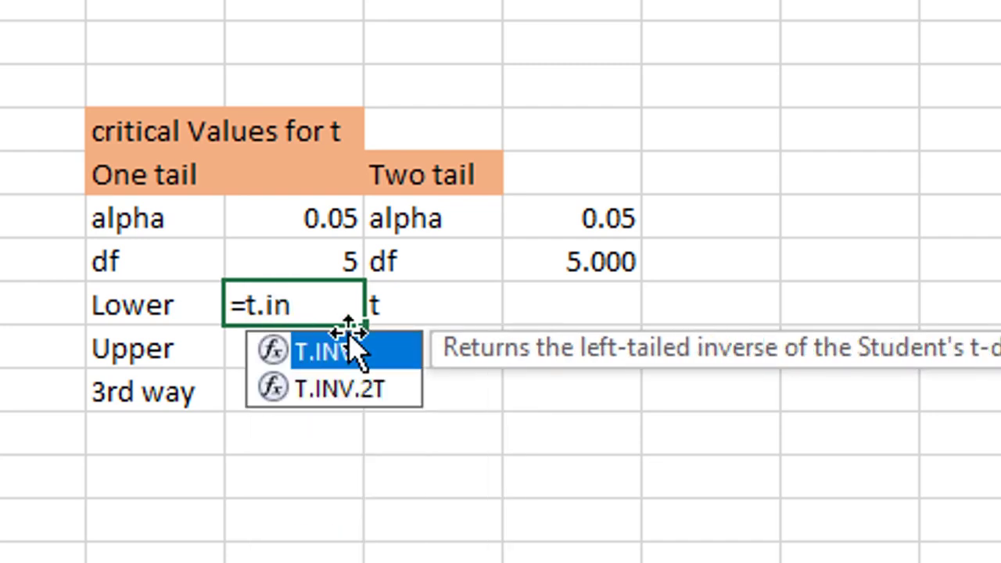
double_click(378, 362)
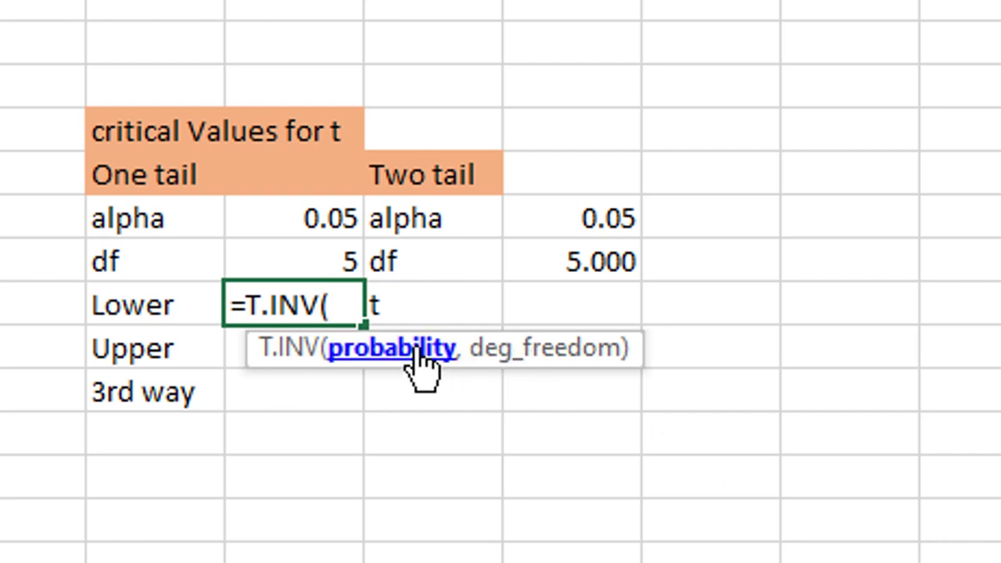
click(325, 218)
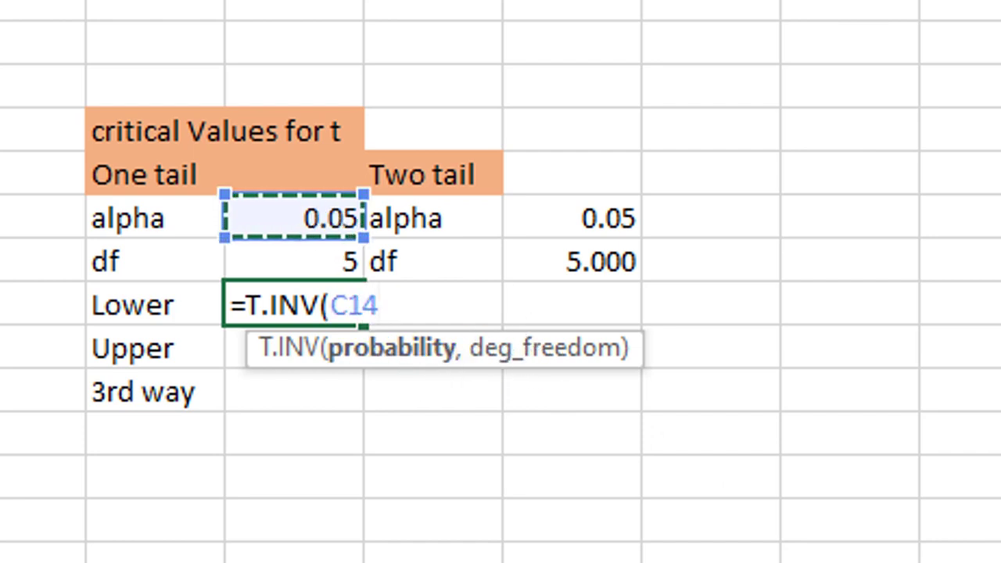
text(,)
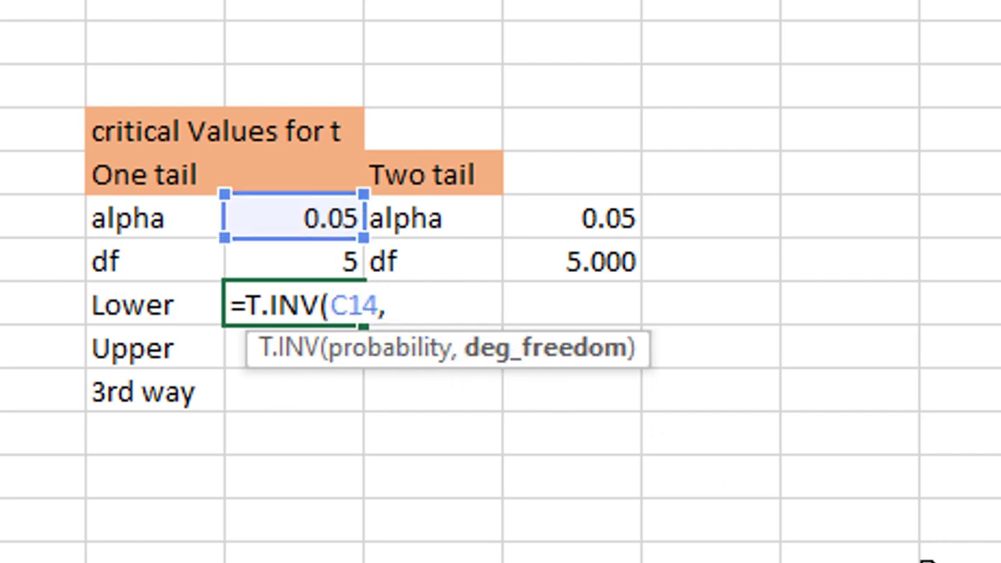
click(324, 261)
text())
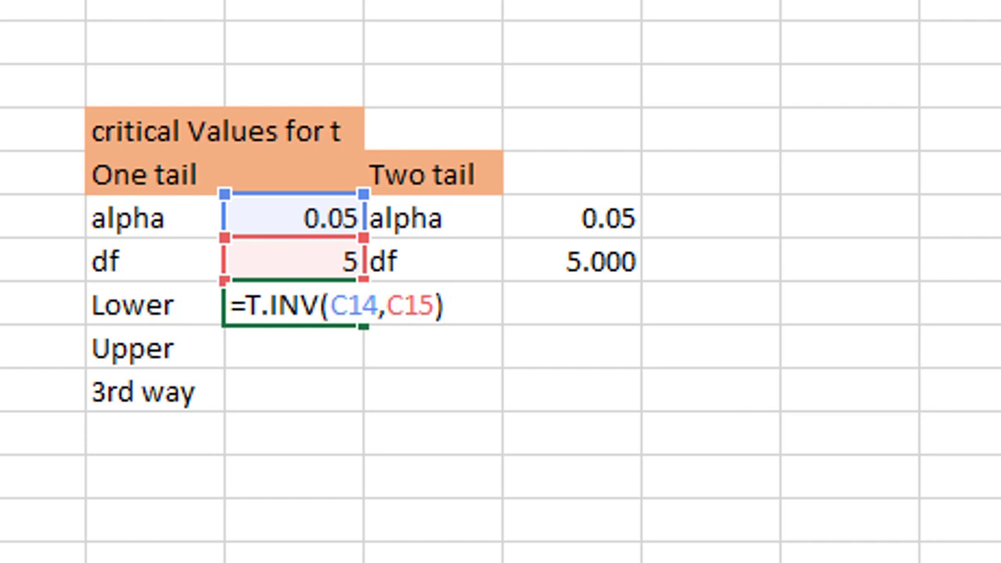
key(Return)
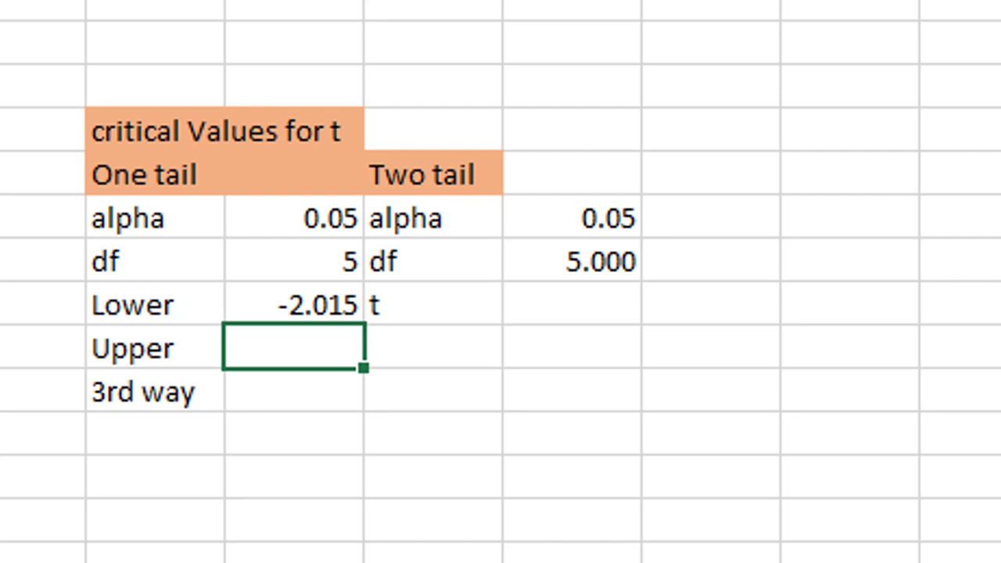
Calculate the upper one-tail t critical value in C17 with =T.INV(1-C14,C15)
text(=t.inv()
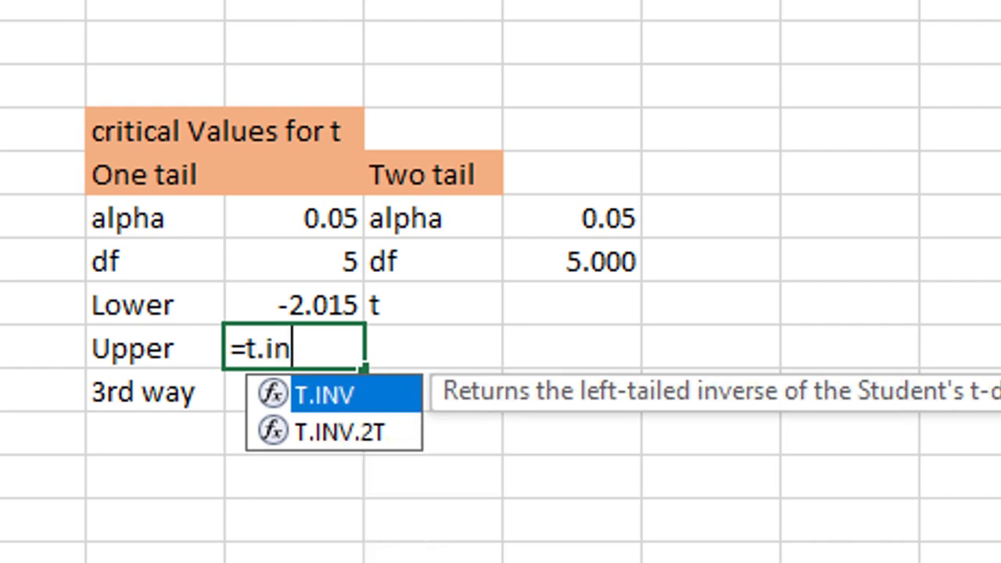
text(1-)
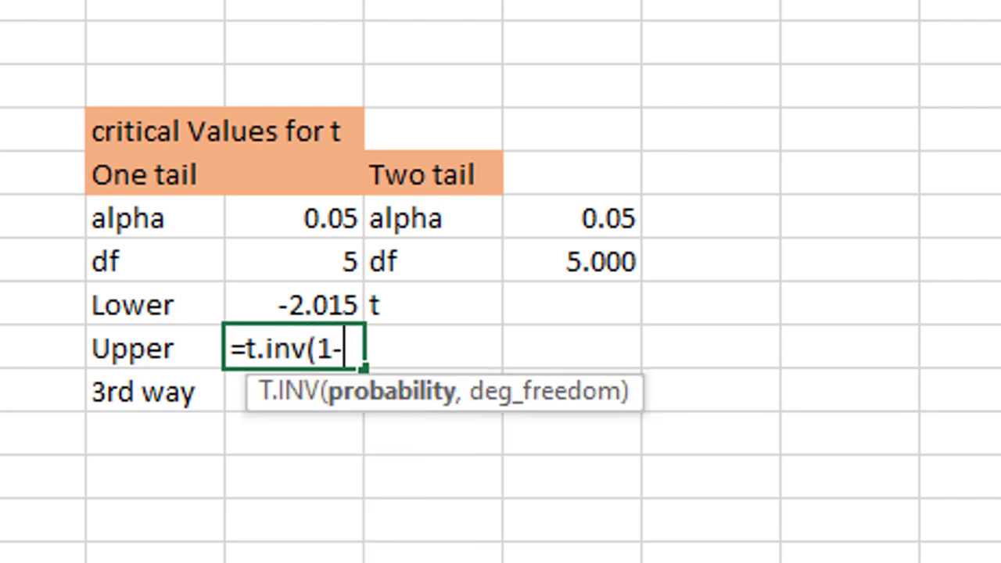
click(320, 219)
text(,)
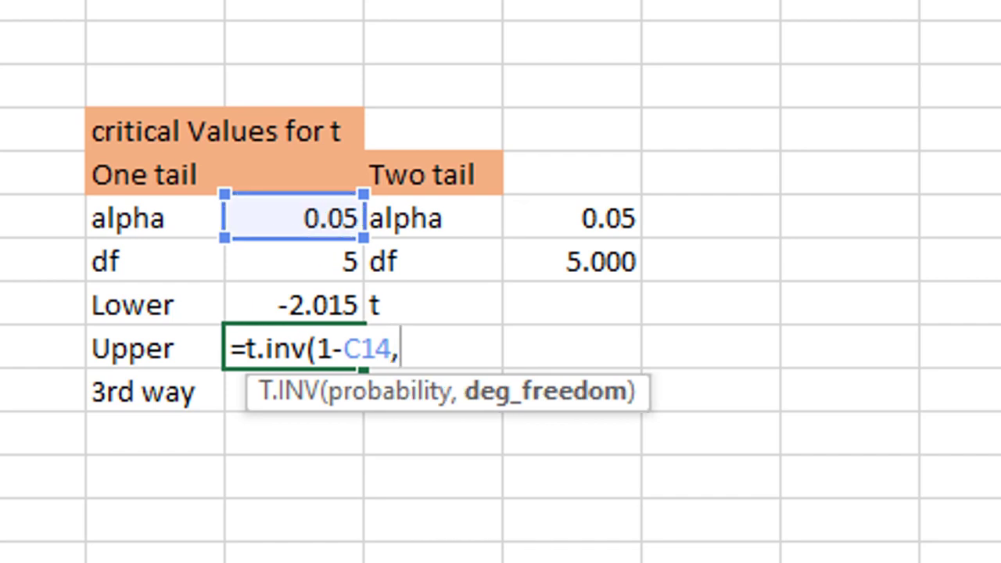
click(272, 261)
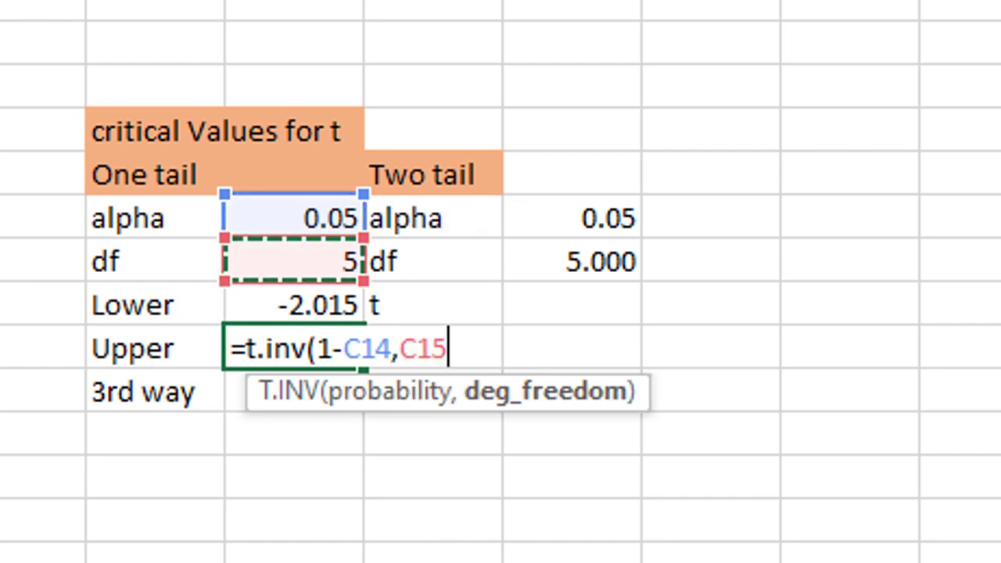
text())
key(Return)
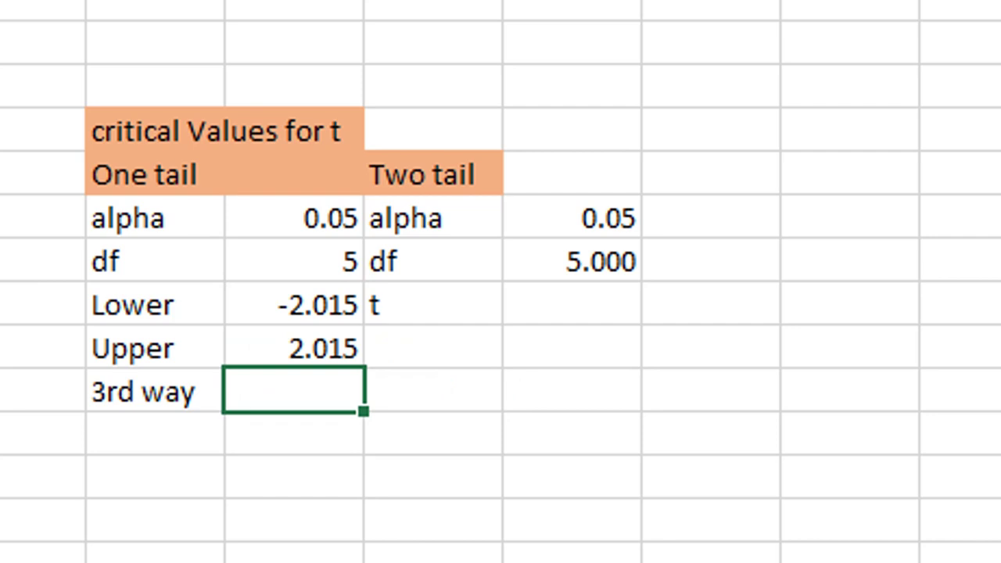
Calculate the t table's 3rd way value in C18 with =ABS(T.INV(C14,C15))
text(=abs)
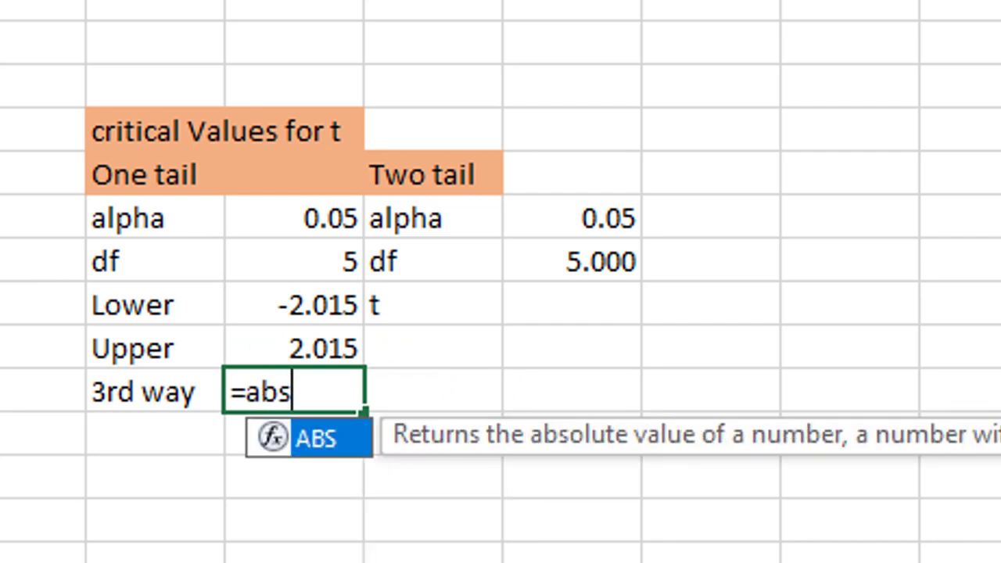
text((t)
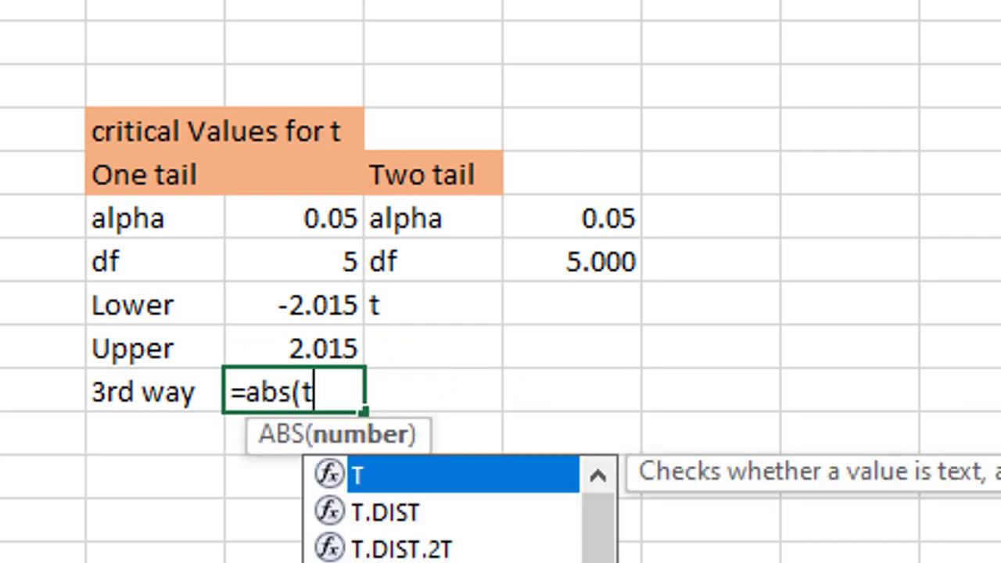
text(.inv()
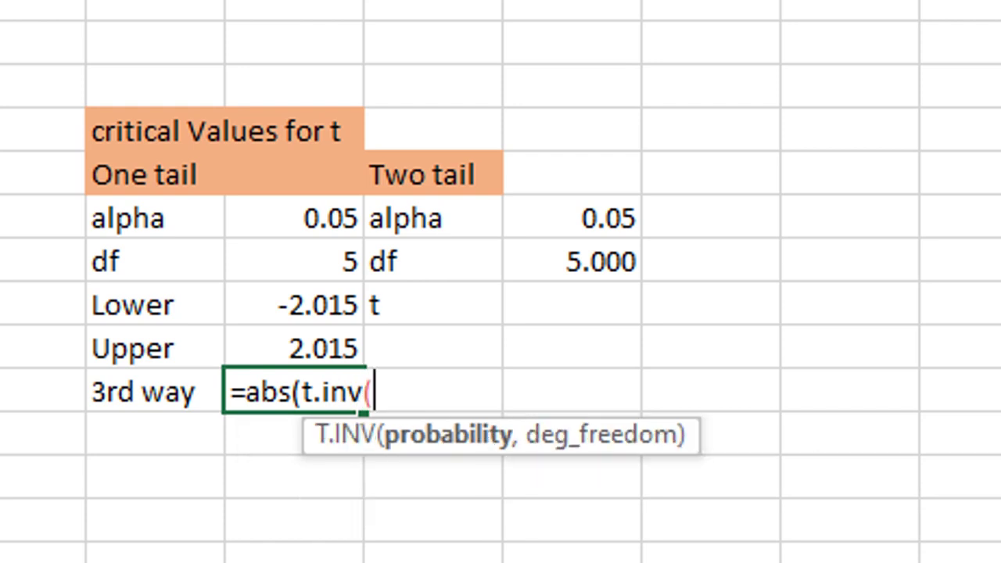
click(289, 213)
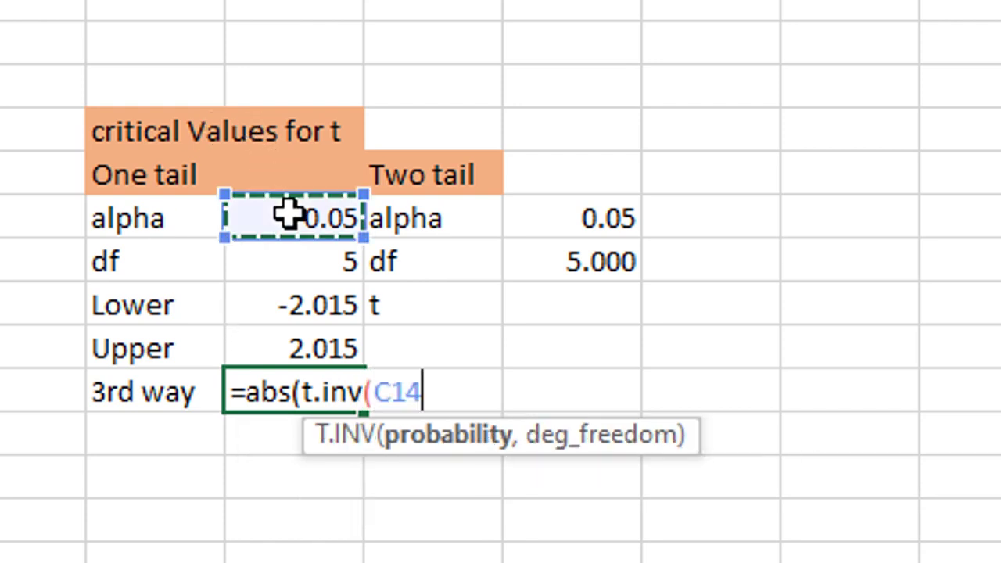
text(,)
click(303, 260)
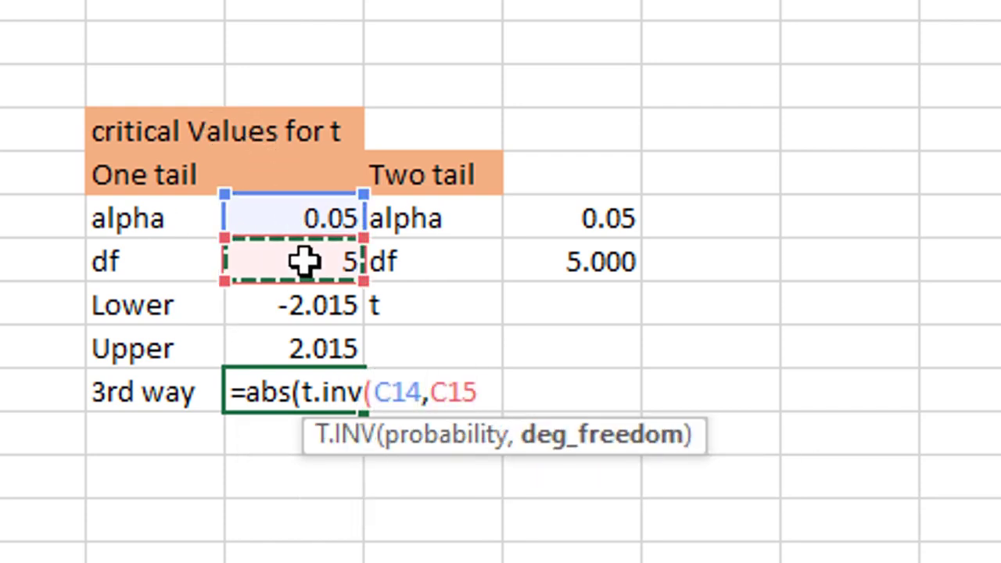
text()))
key(Return)
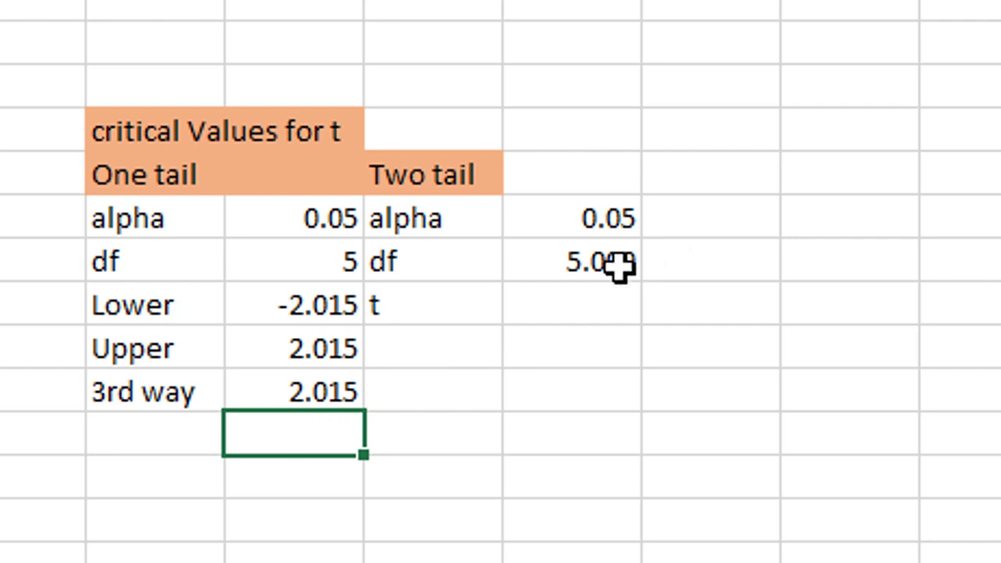
Calculate the two-tail t critical value in E16 with =T.INV.2T(E14,E15)
click(565, 294)
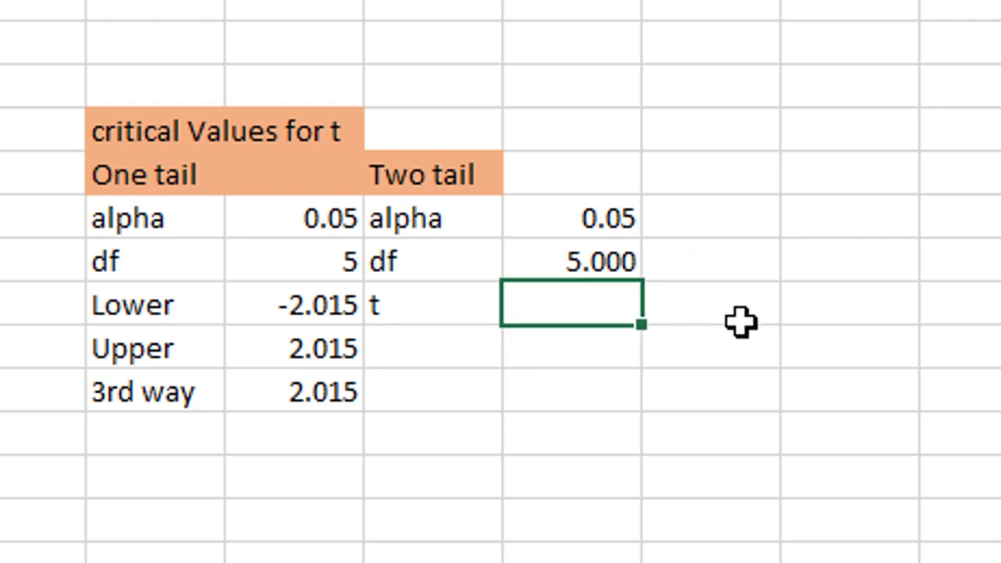
text(=t.inv)
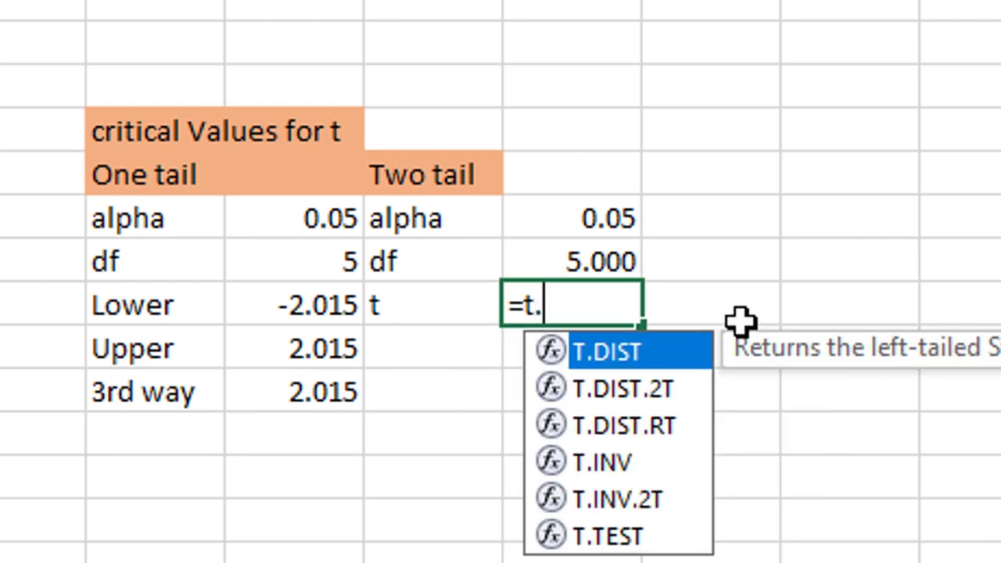
double_click(661, 409)
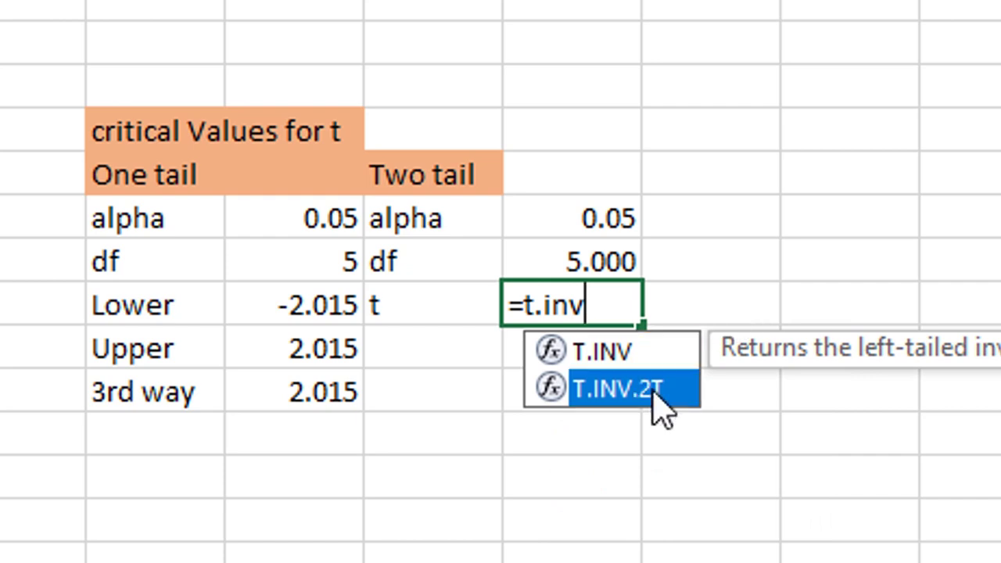
click(595, 212)
text(,)
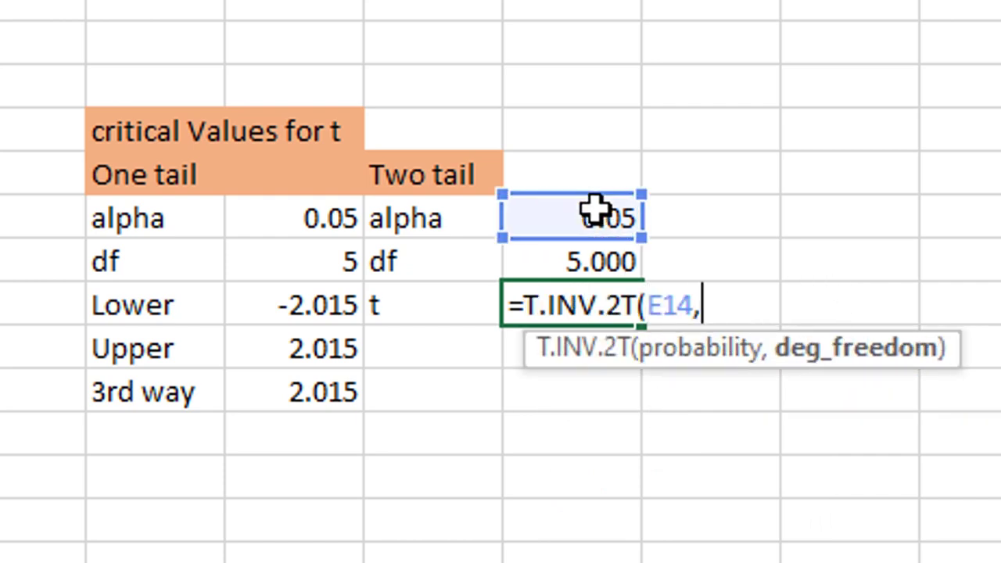
click(621, 254)
text())
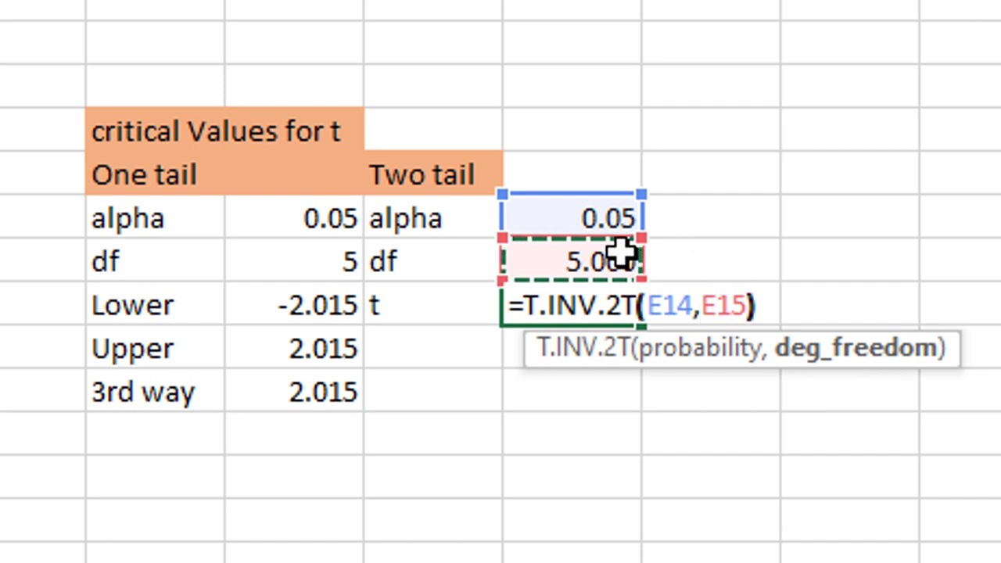
key(Return)
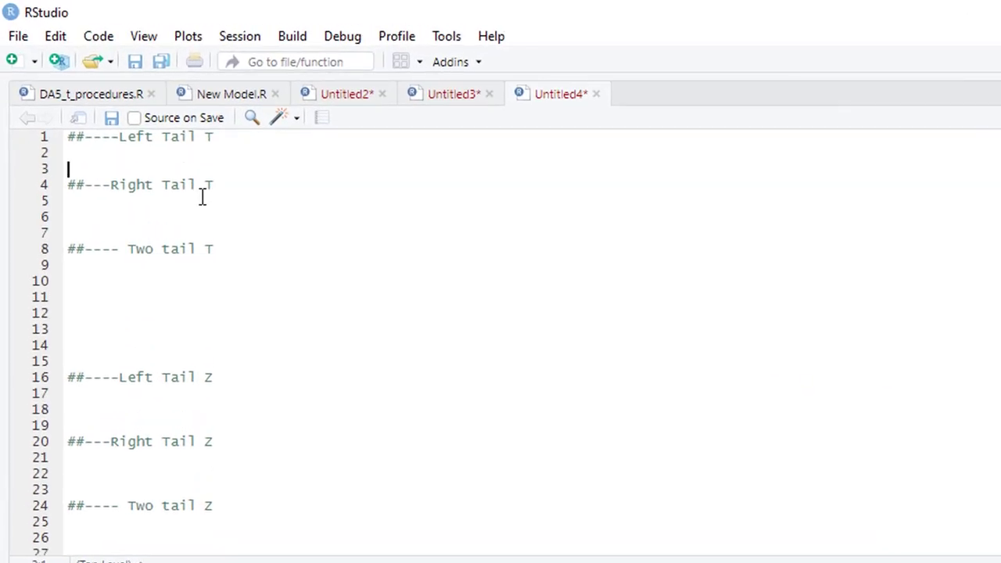
In RStudio, start a qt() call under the Left Tail T heading and look up the documentation with ?qt
key(Return)
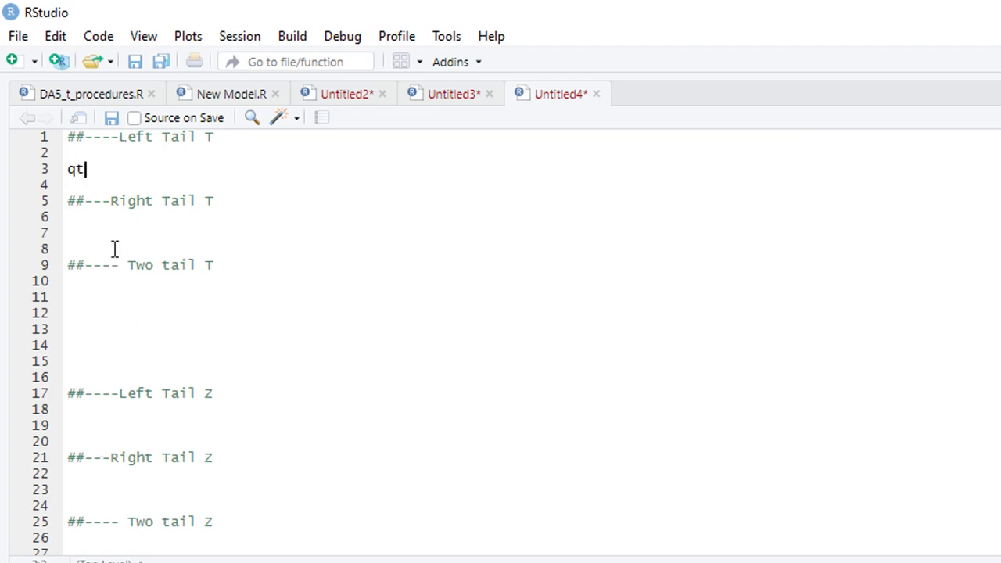
text(()
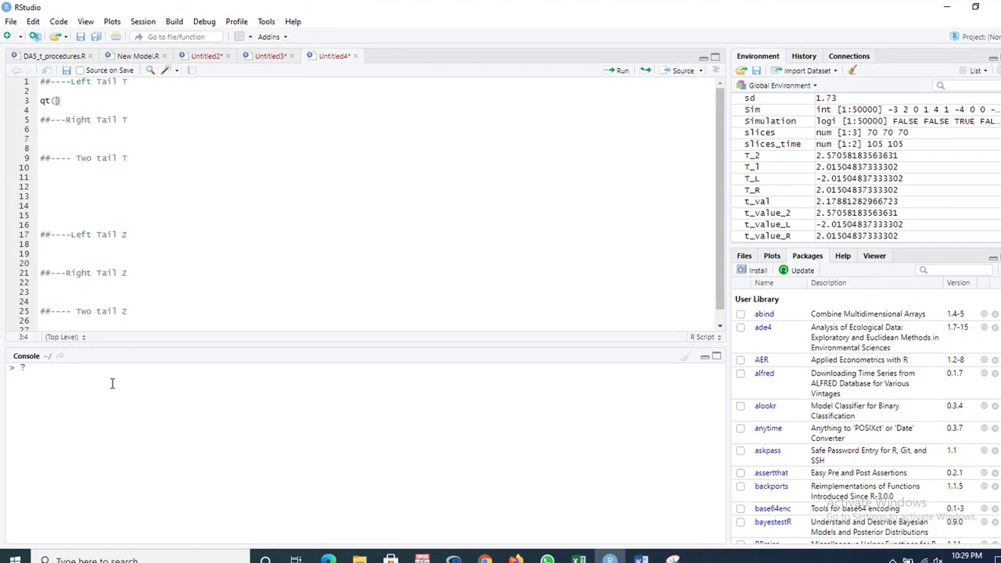
text(t)
key(Return)
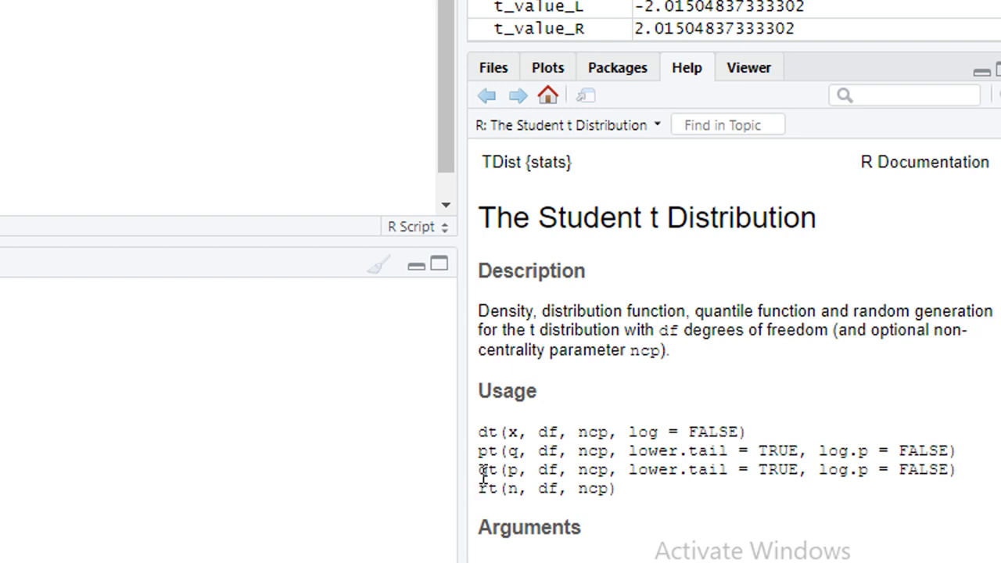
Examine the qt usage line and its arguments in the Student t Distribution documentation
drag(479, 471, 536, 492)
click(568, 483)
drag(485, 472, 920, 481)
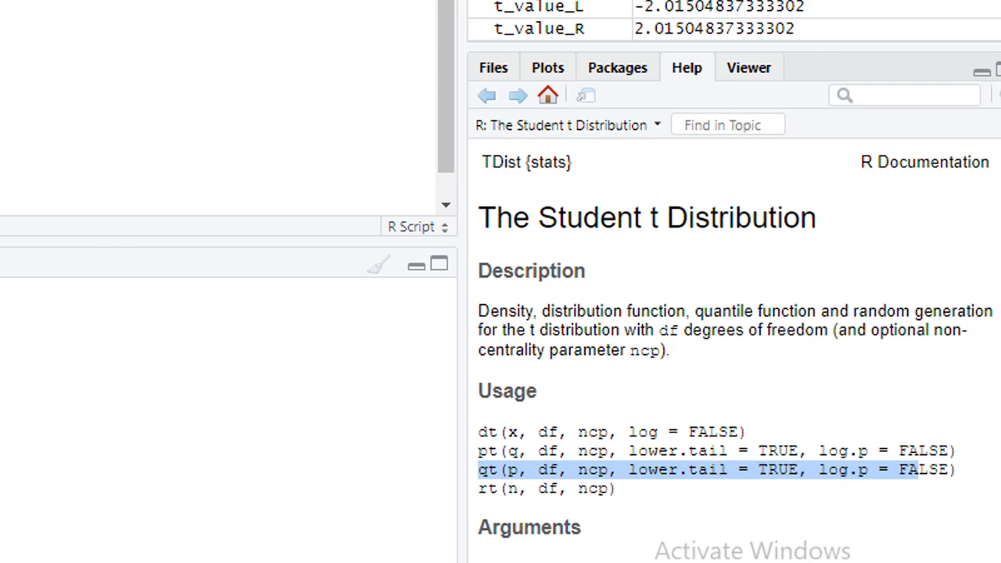
scroll(735, 352, down, 4)
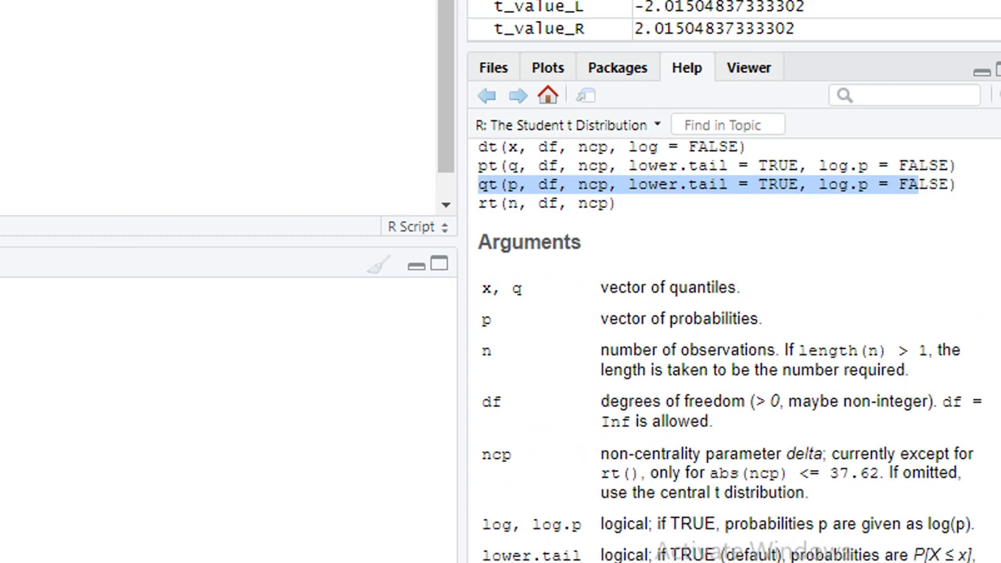
scroll(735, 352, up, 1)
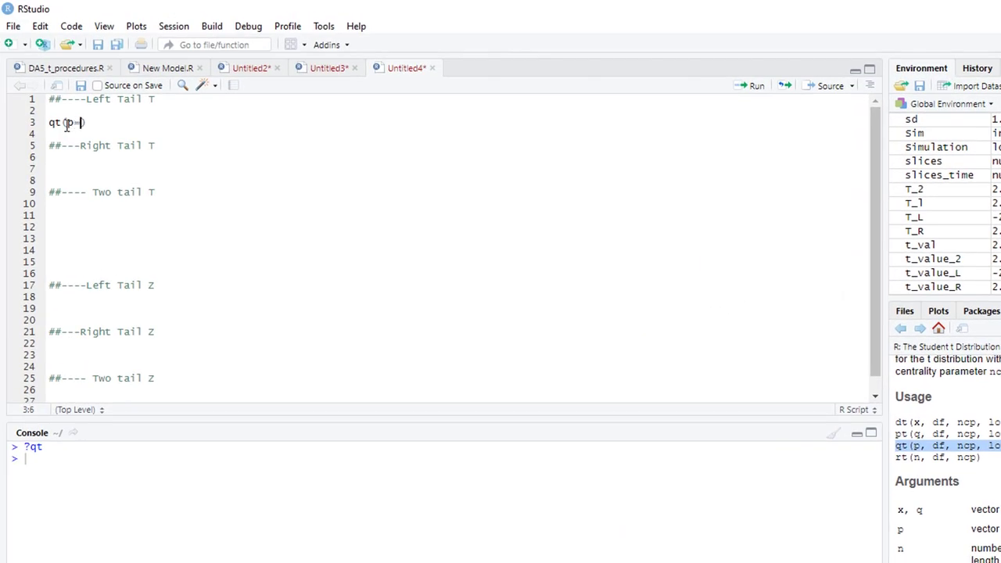
Complete the left-tail call as qt(p=0.05,df=5,lower.tail=TRUE) and run that line
text(0.05,)
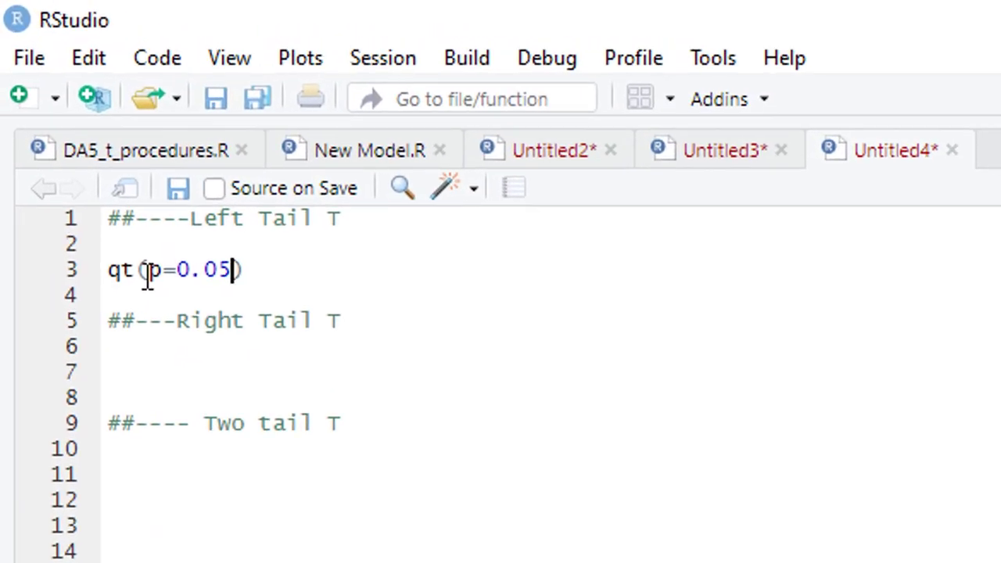
text(df=5,)
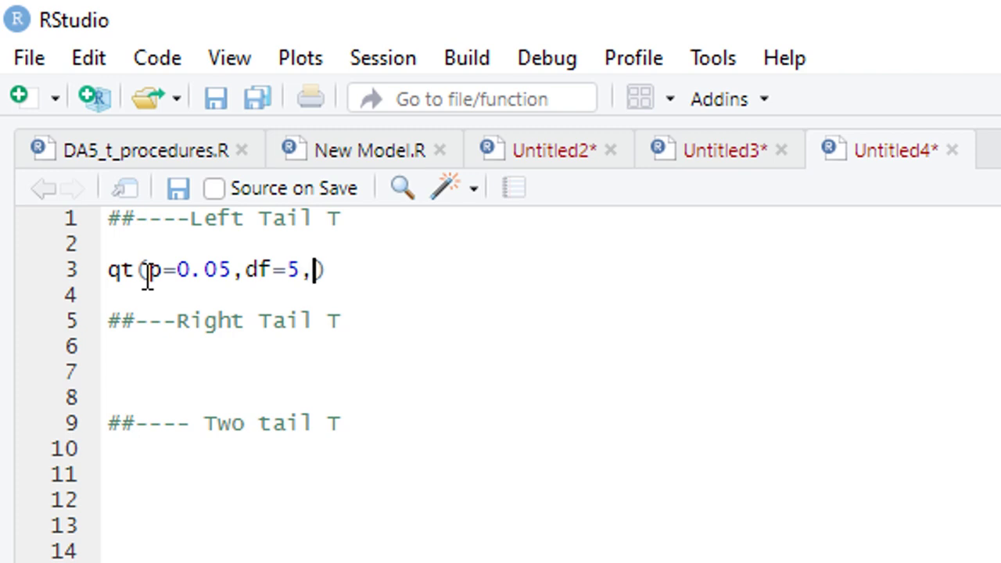
text(lower.)
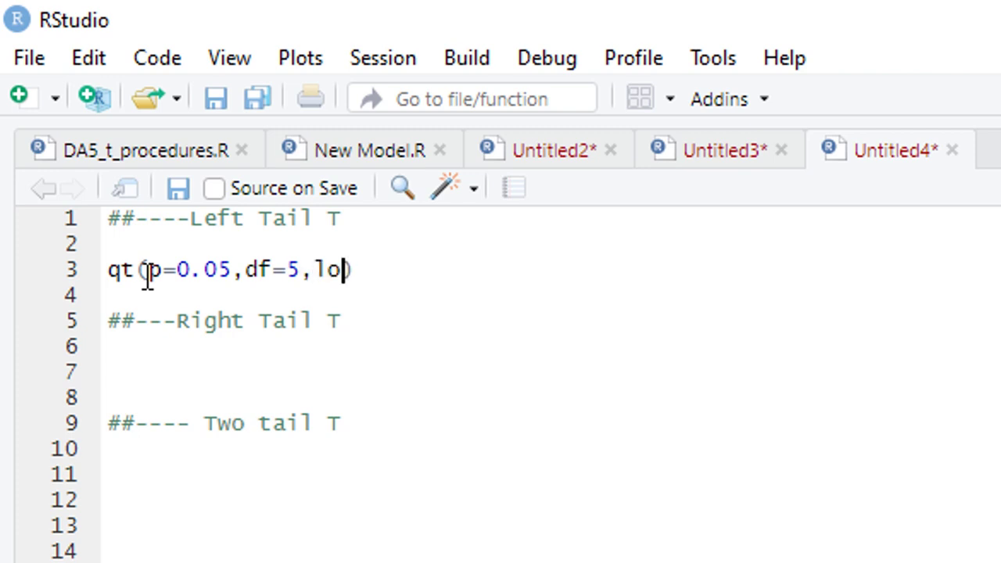
text(t)
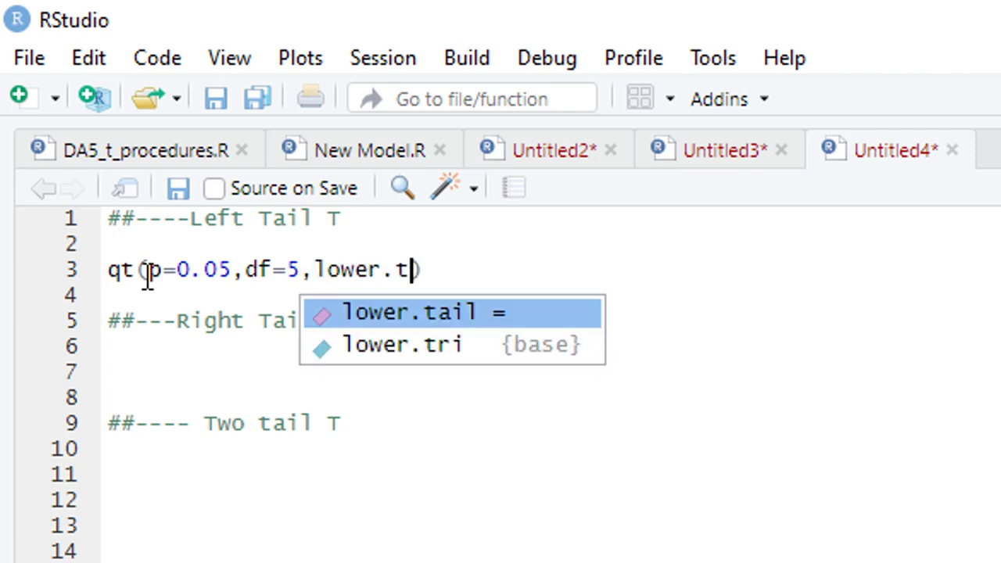
double_click(352, 326)
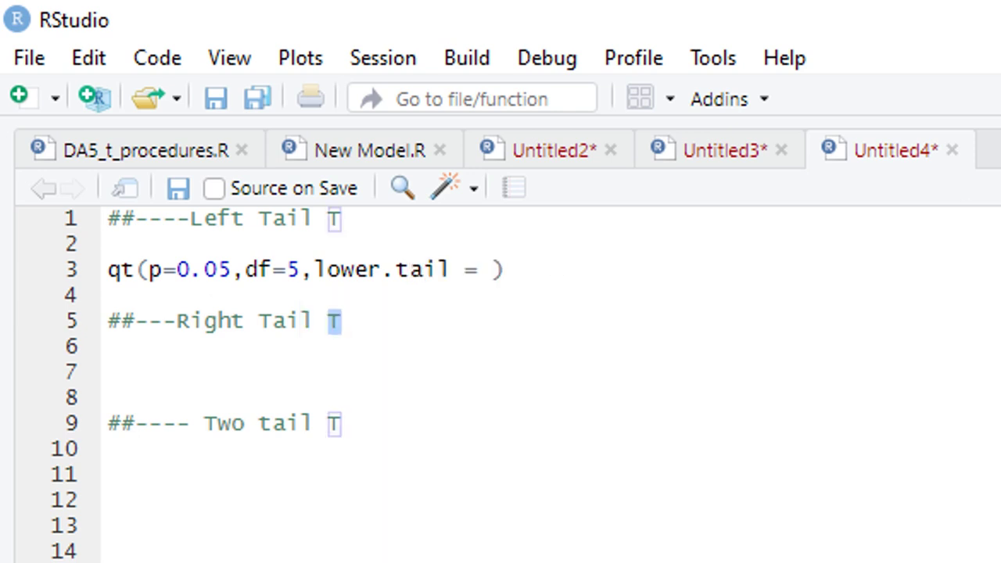
click(485, 269)
text(T)
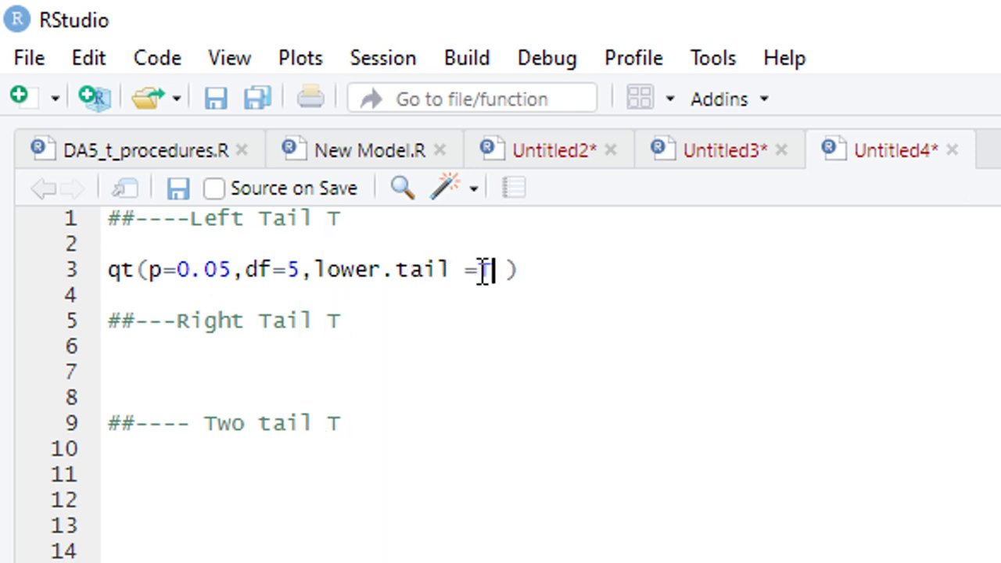
text(RUE)
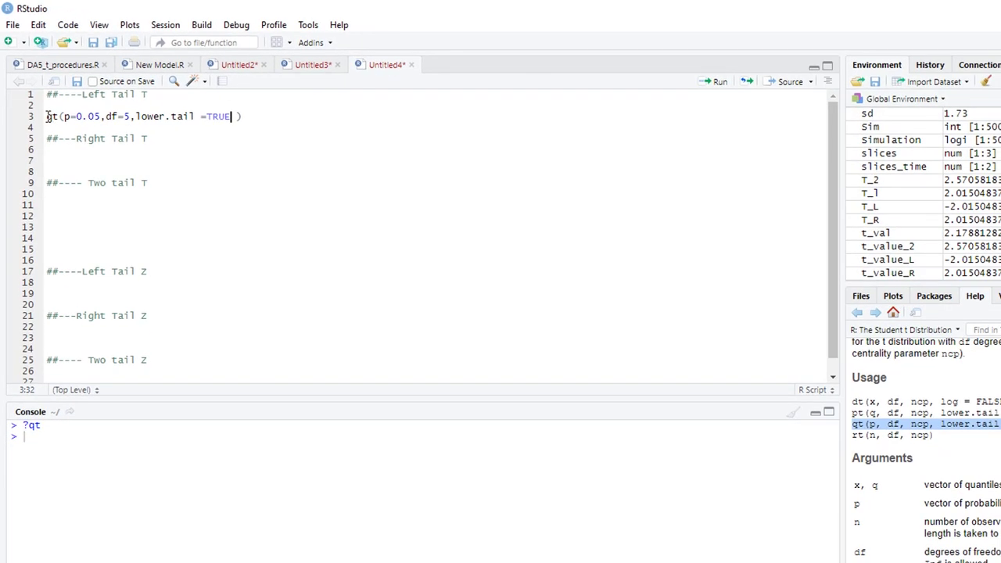
drag(47, 115, 277, 126)
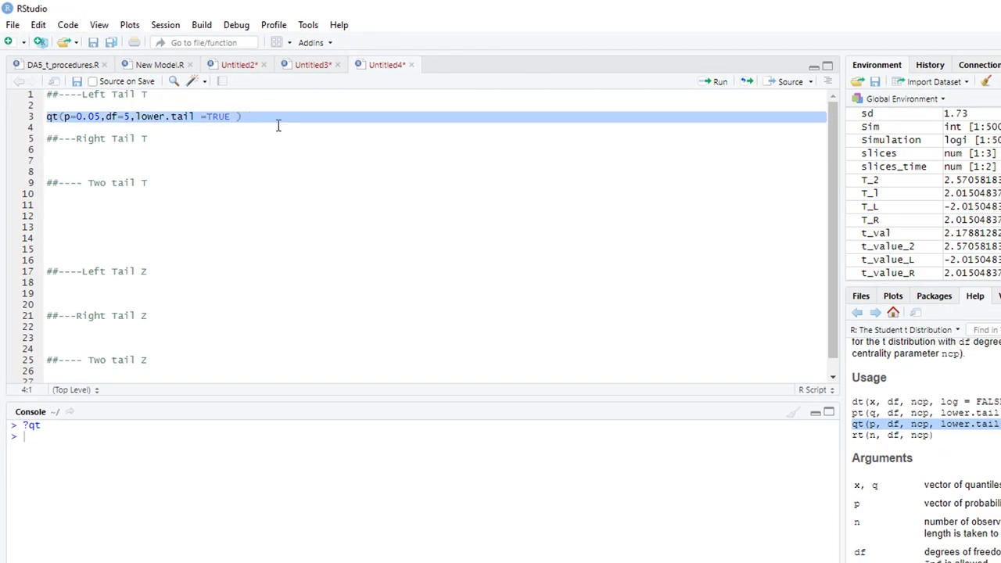
key(ctrl+Return)
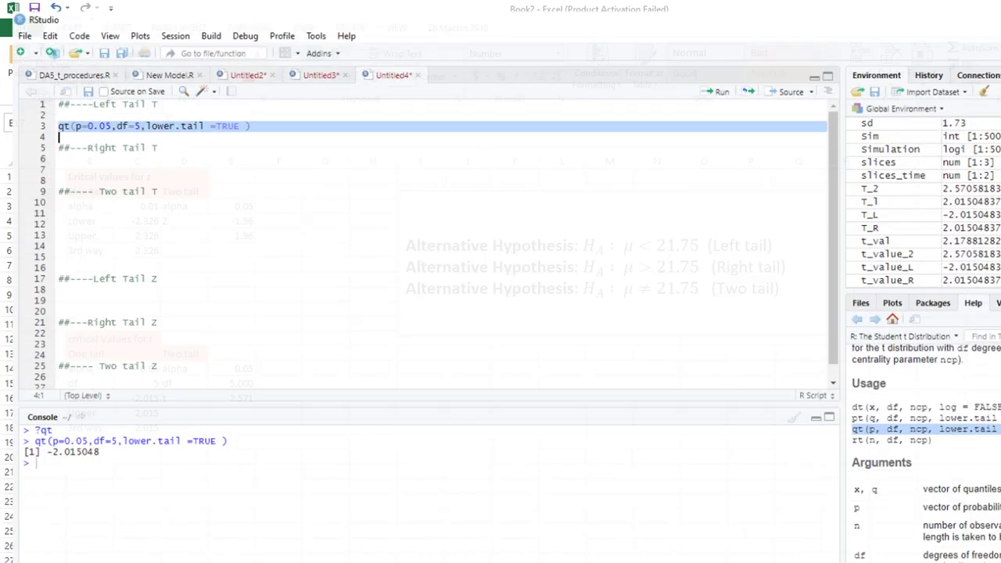
Copy the left-tail qt() line onto line 6 under the Right Tail T heading
click(97, 159)
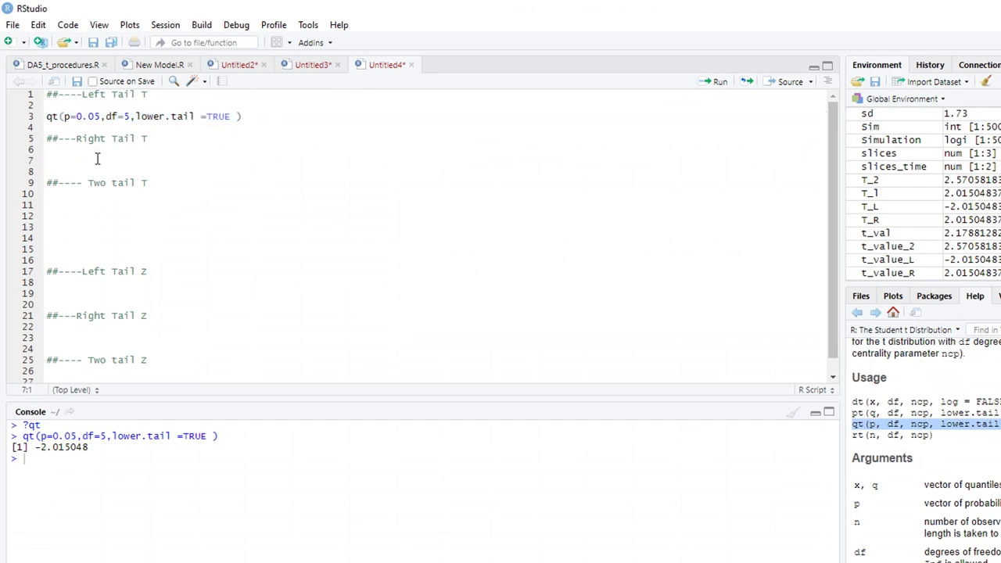
key(ctrl+z)
key(ctrl+z)
key(ctrl+c)
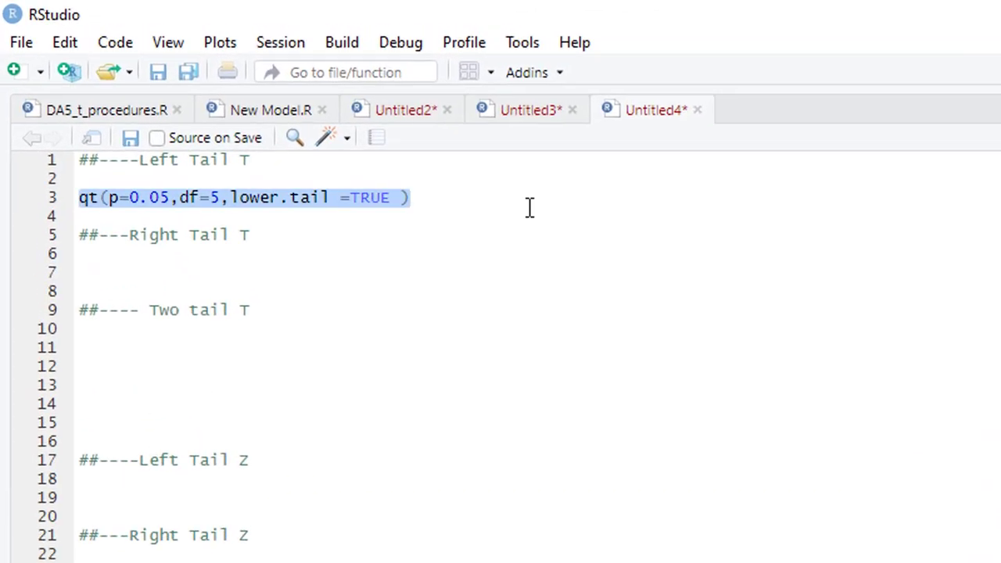
click(118, 262)
key(ctrl+v)
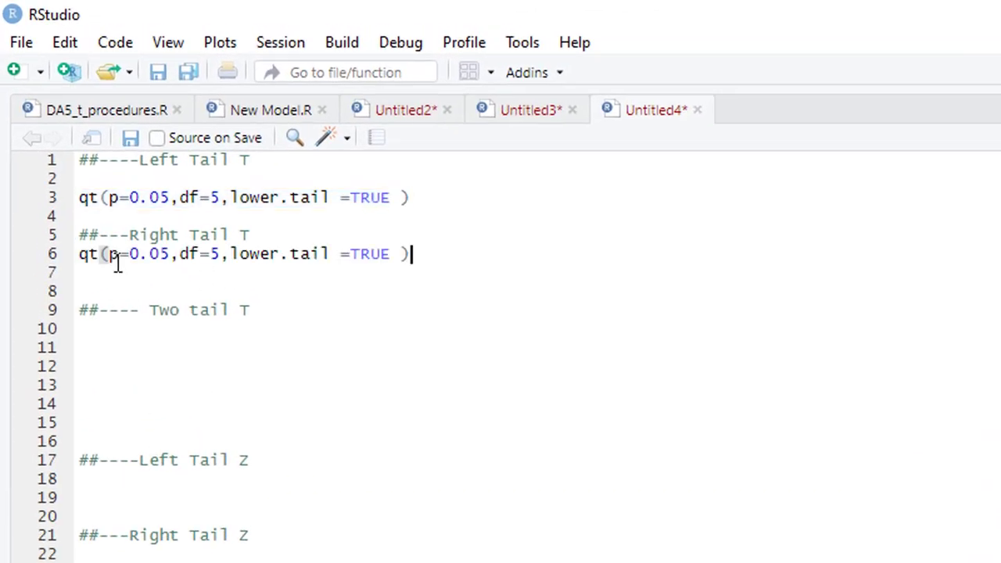
Set lower.tail to F in the qt() line under the Right Tail T heading and run that line
click(391, 253)
key(BackSpace)
key(BackSpace)
key(BackSpace)
key(BackSpace)
text(F)
drag(78, 254, 431, 283)
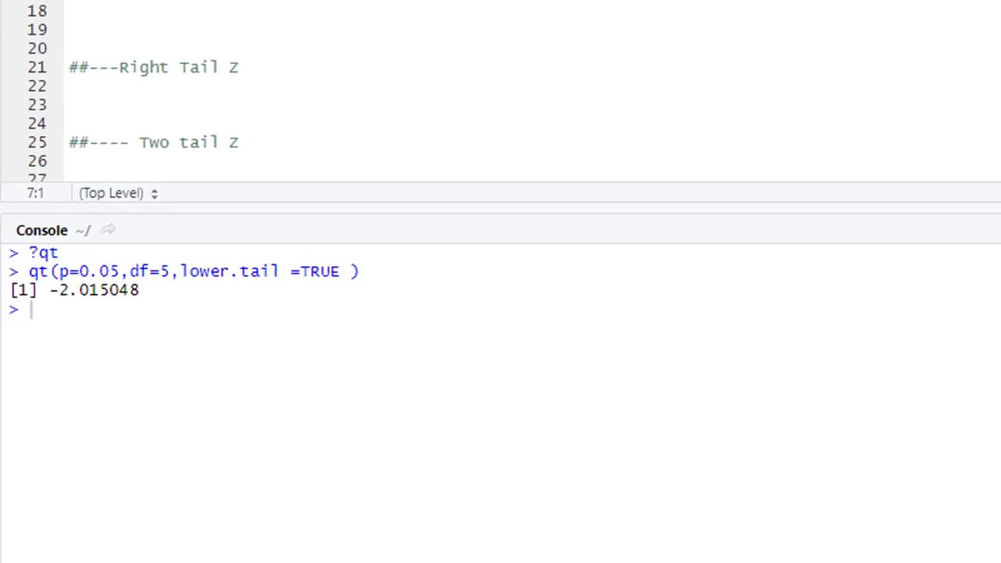
key(ctrl+Return)
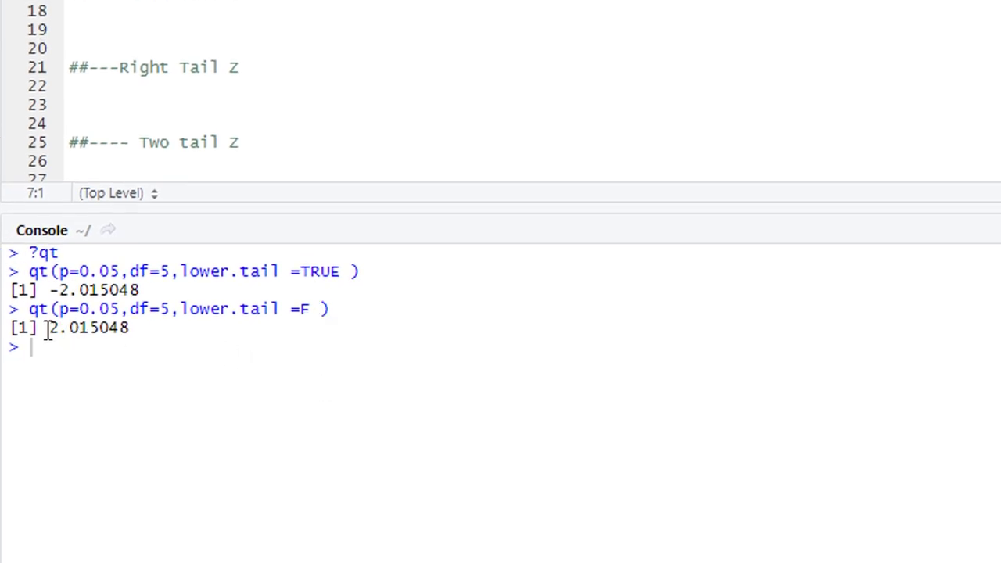
drag(48, 328, 148, 342)
click(159, 340)
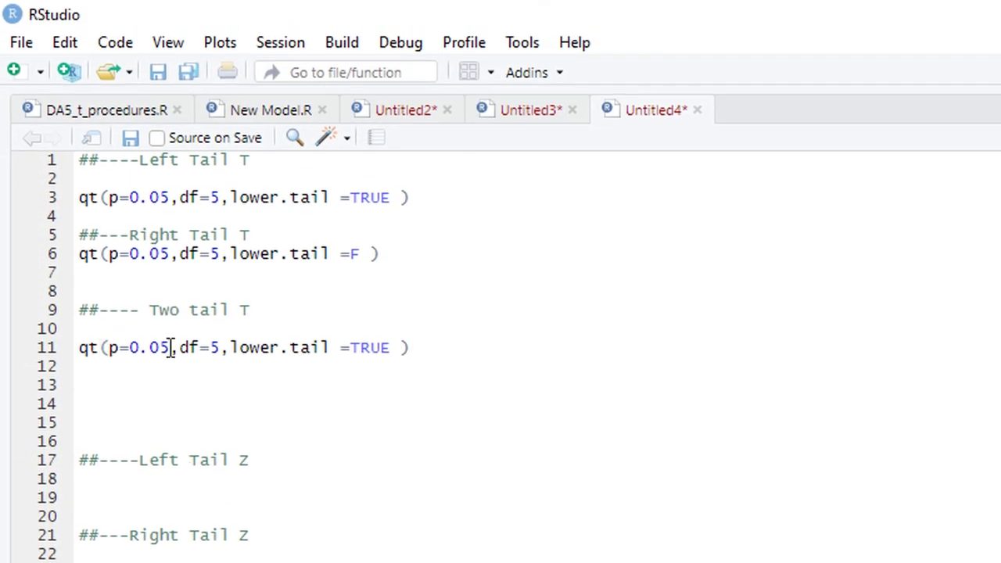
Set p to 0.05/2 in the qt() line under the Two tail T heading and run it with lower.tail=TRUE
click(170, 347)
text(/2)
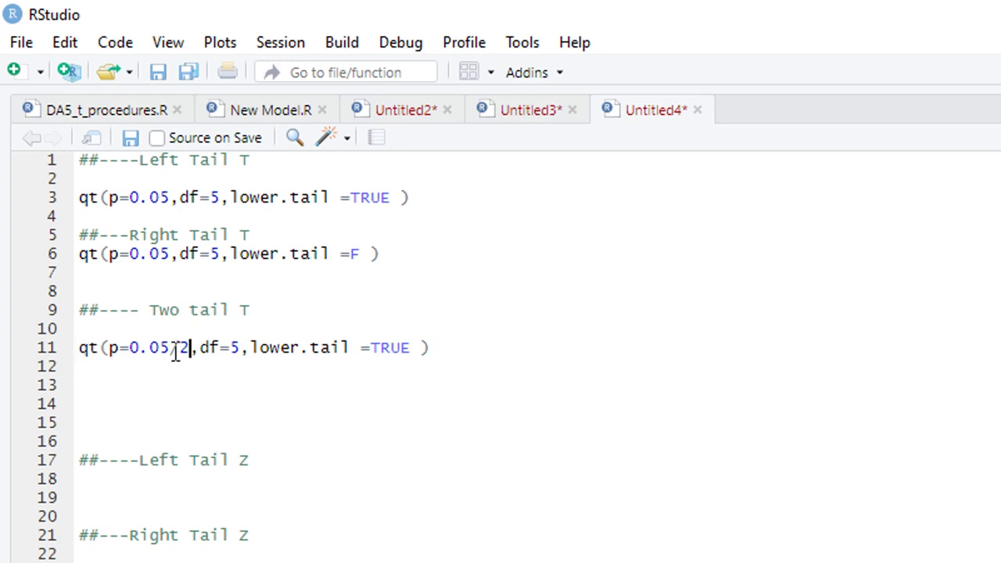
drag(78, 347, 558, 382)
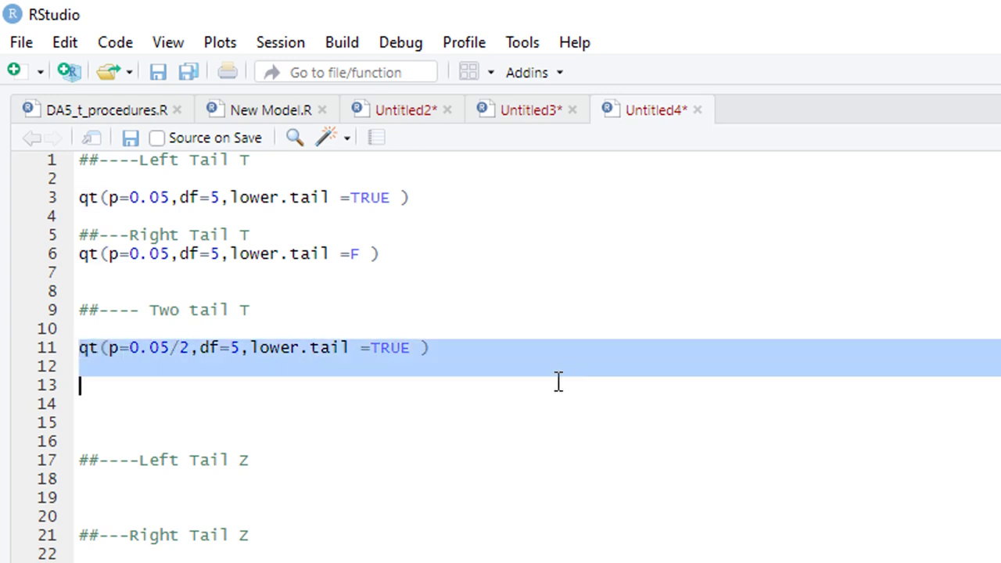
key(ctrl+Return)
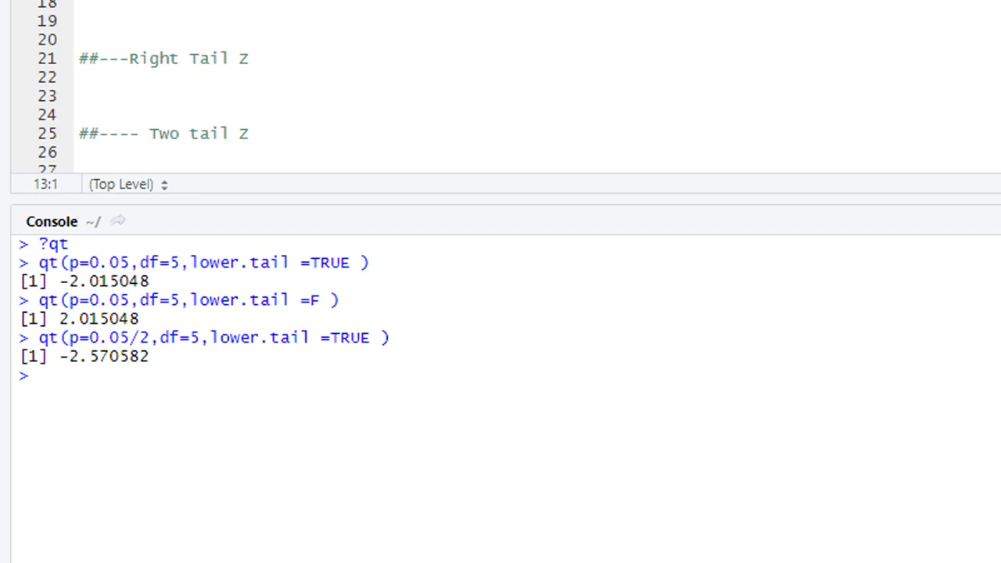
Set lower.tail to F in the two-tail qt() line and run it for the upper critical value
click(409, 347)
key(BackSpace)
key(BackSpace)
key(BackSpace)
key(BackSpace)
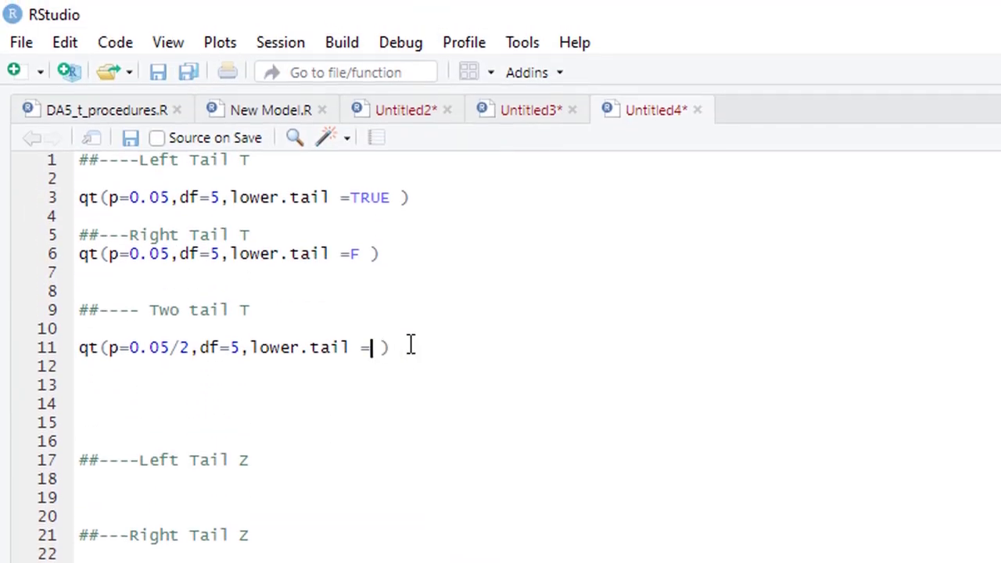
text(F)
drag(78, 349, 332, 376)
key(ctrl+Return)
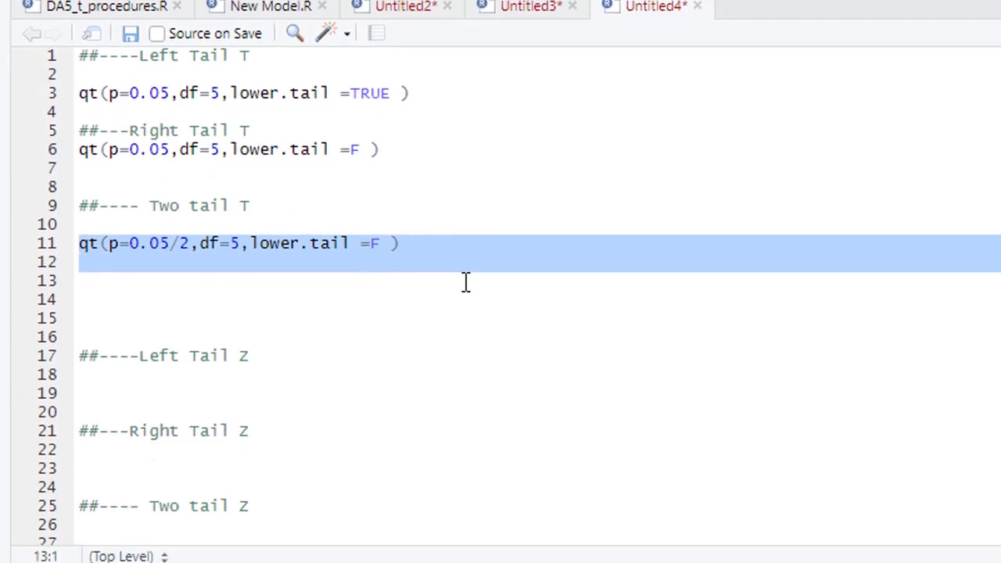
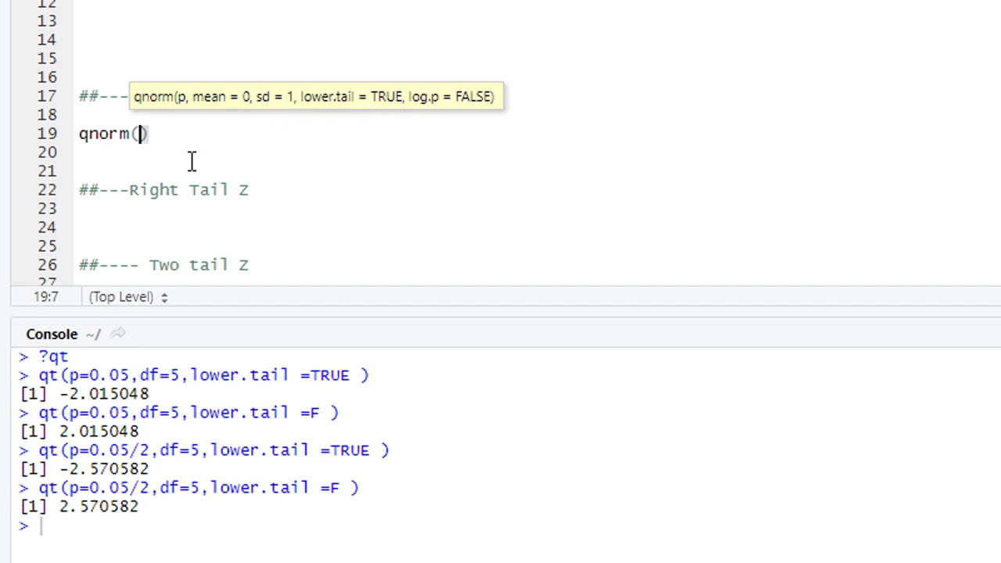
Complete the call under the Left Tail Z heading as qnorm(p=0.05,lower.tail=T) and run that line
click(143, 137)
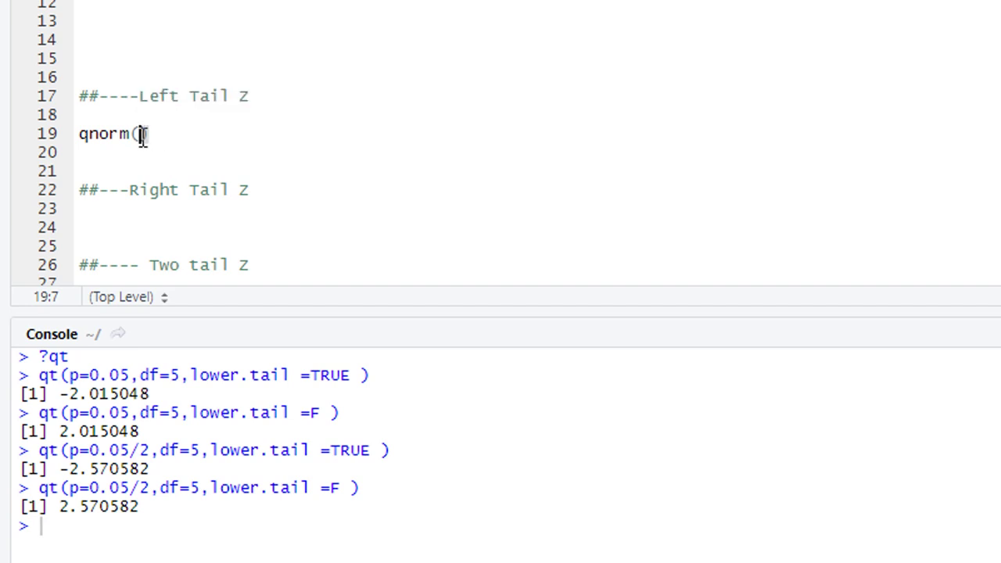
text(p=0.05,)
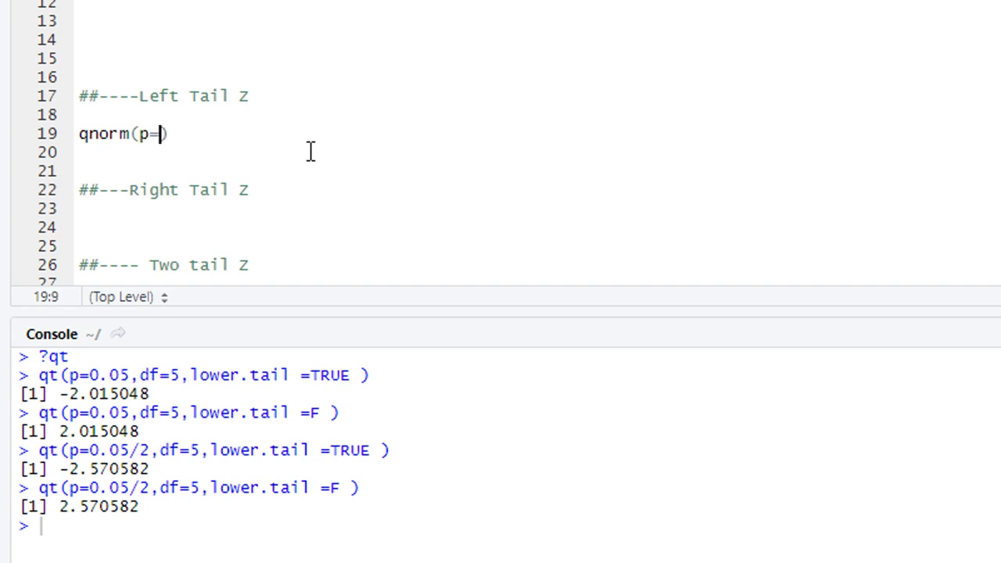
text(lo)
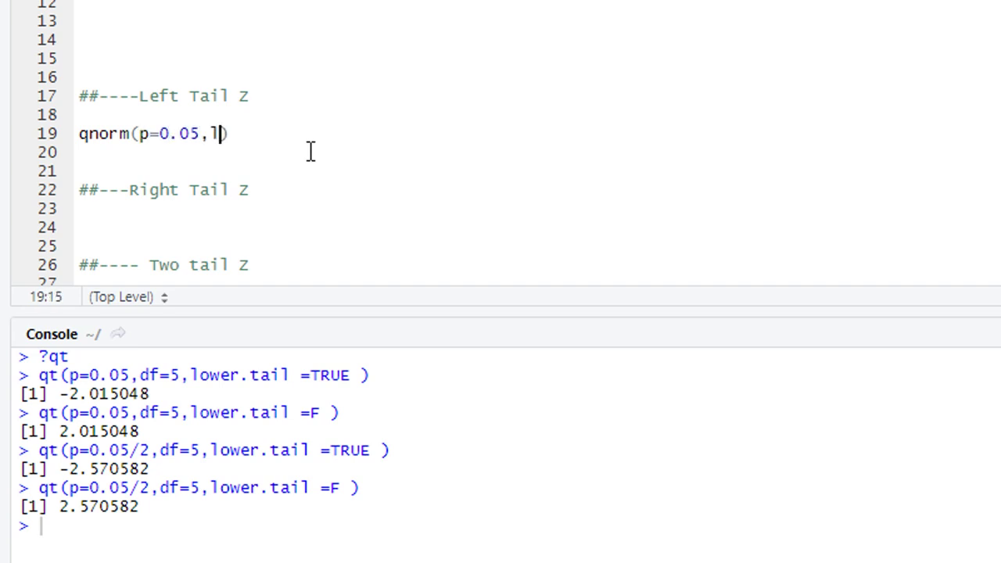
text(wer.tail=)
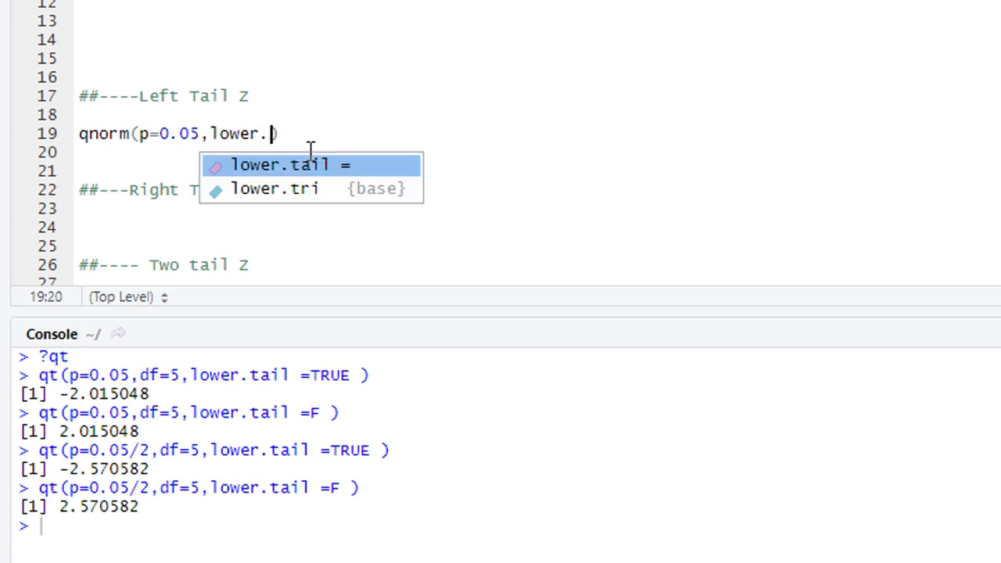
text(T)
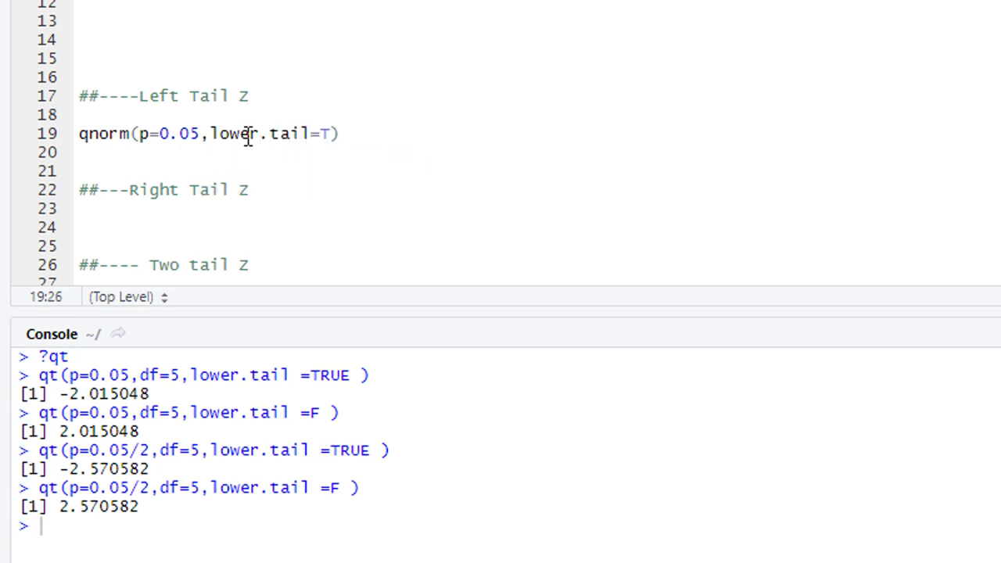
drag(81, 134, 420, 126)
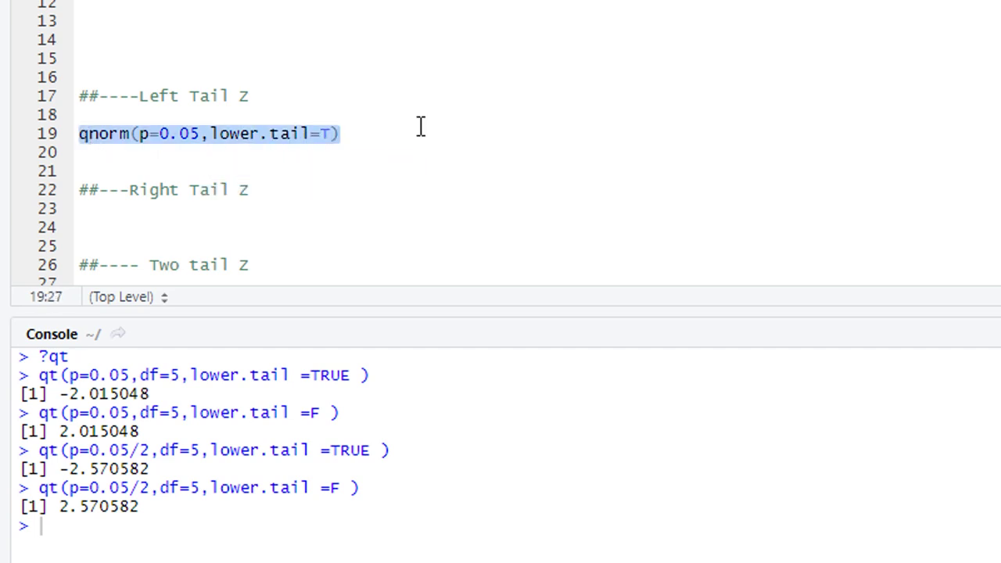
key(ctrl+Return)
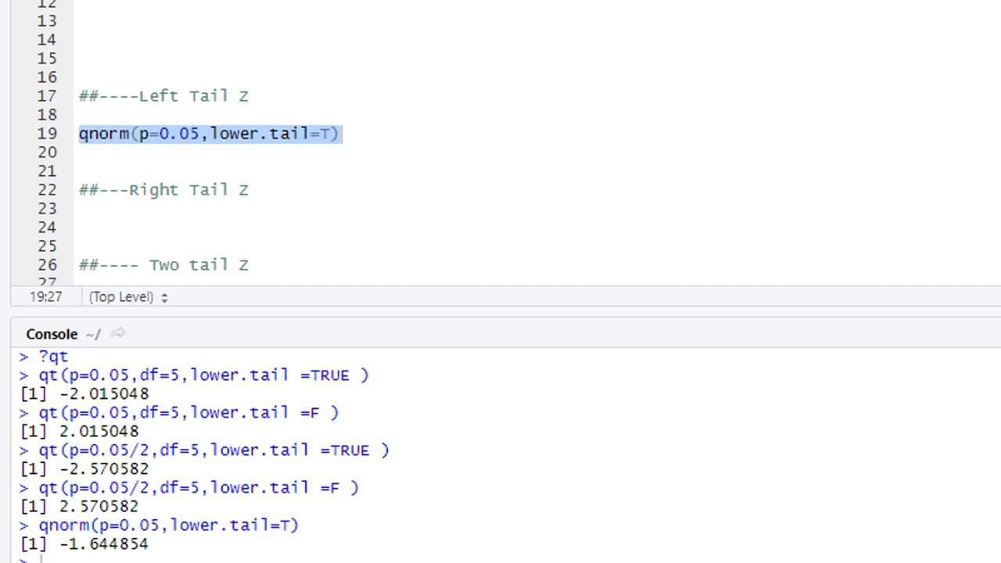
drag(63, 544, 192, 547)
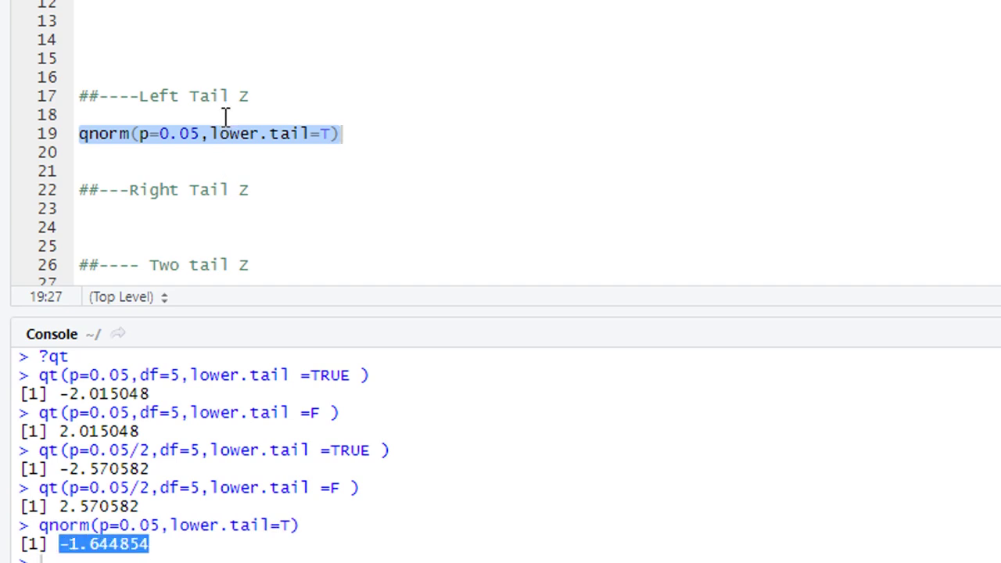
Write qnorm(p=0.05,lower.tail =F ) on line 24 under the Right Tail Z heading, then copy and run it
click(178, 232)
text(qnor)
text(m)
text(()
text(p)
text(=0.05,)
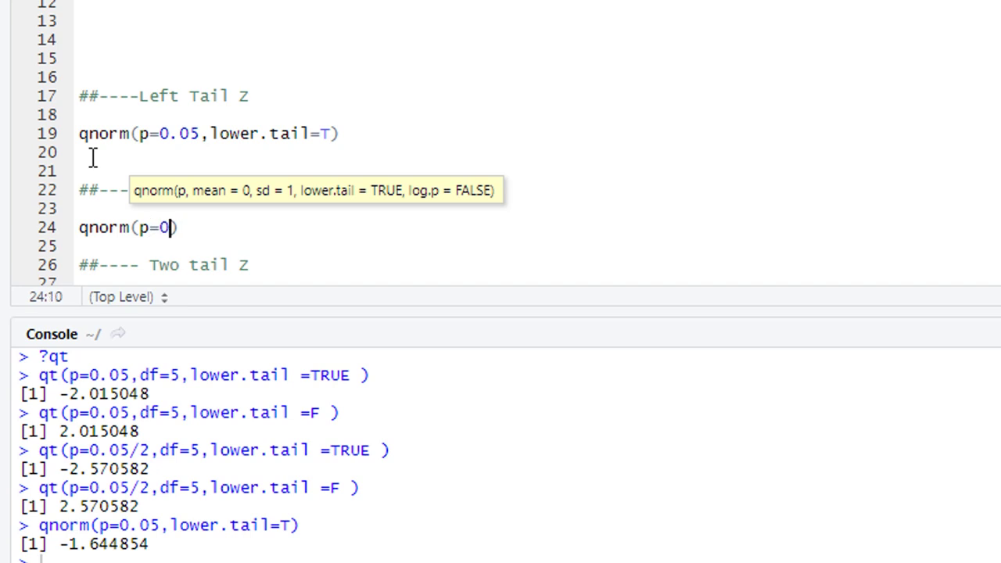
text(lower.t)
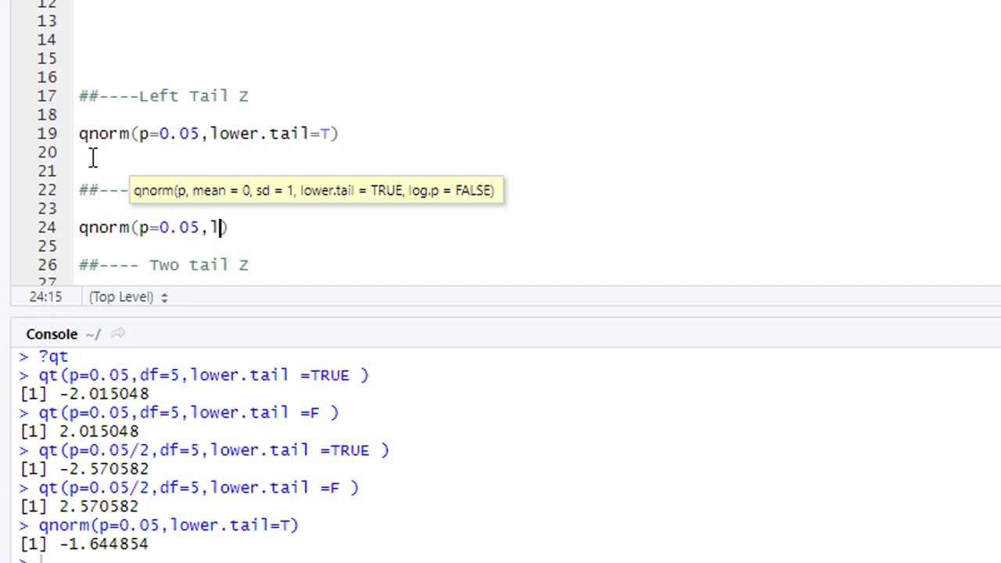
text(a)
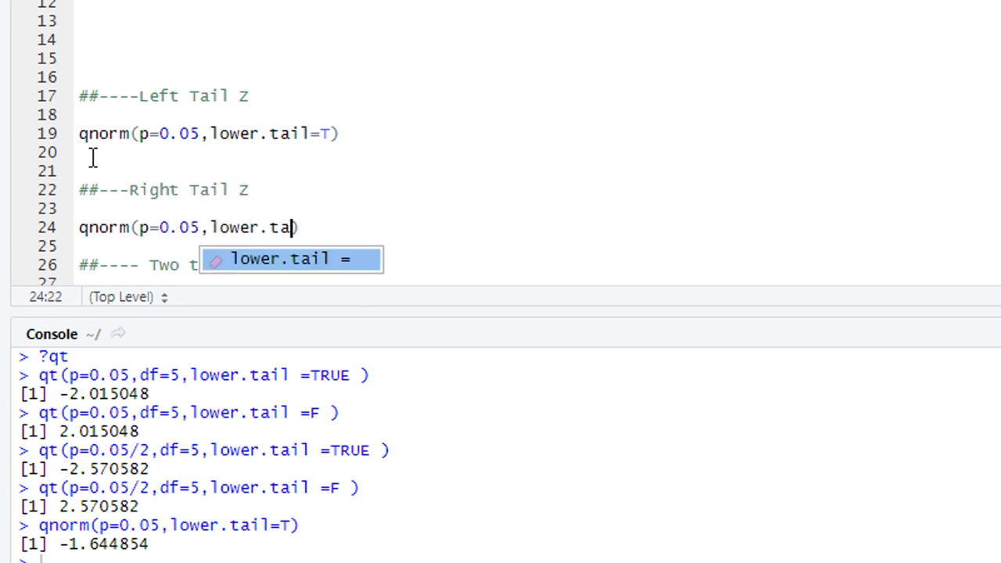
click(296, 268)
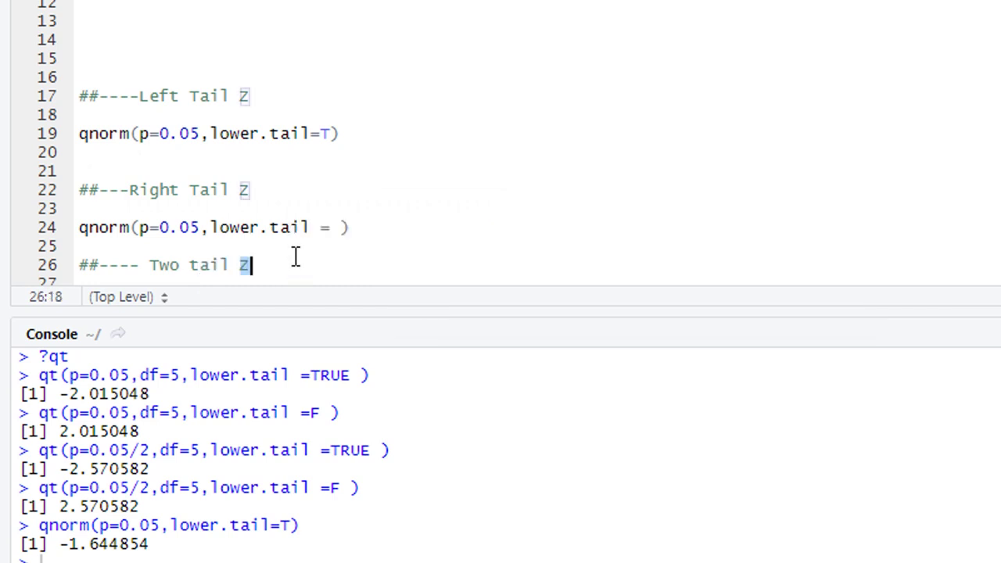
click(332, 226)
text(F)
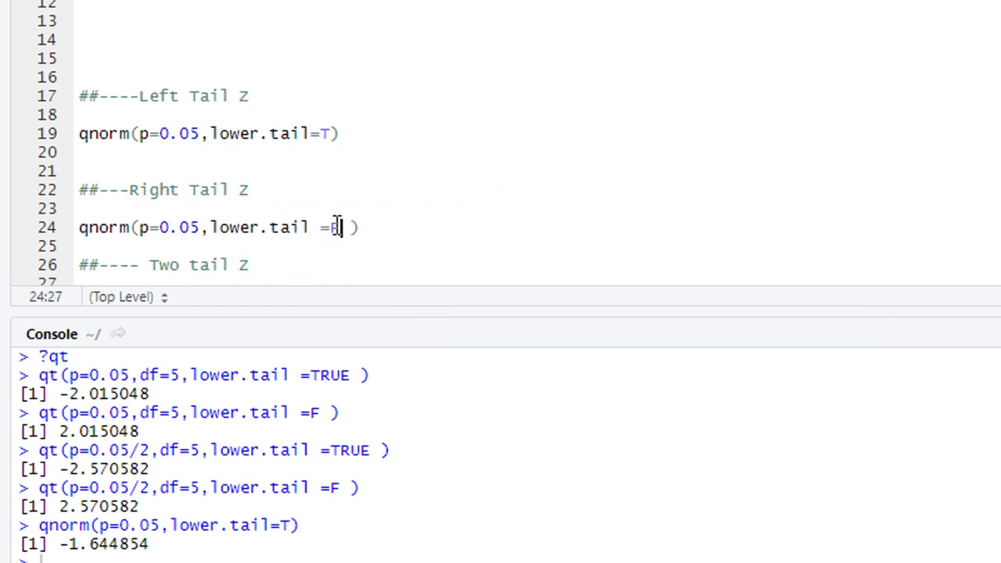
drag(81, 227, 436, 226)
key(ctrl+c)
key(ctrl+Return)
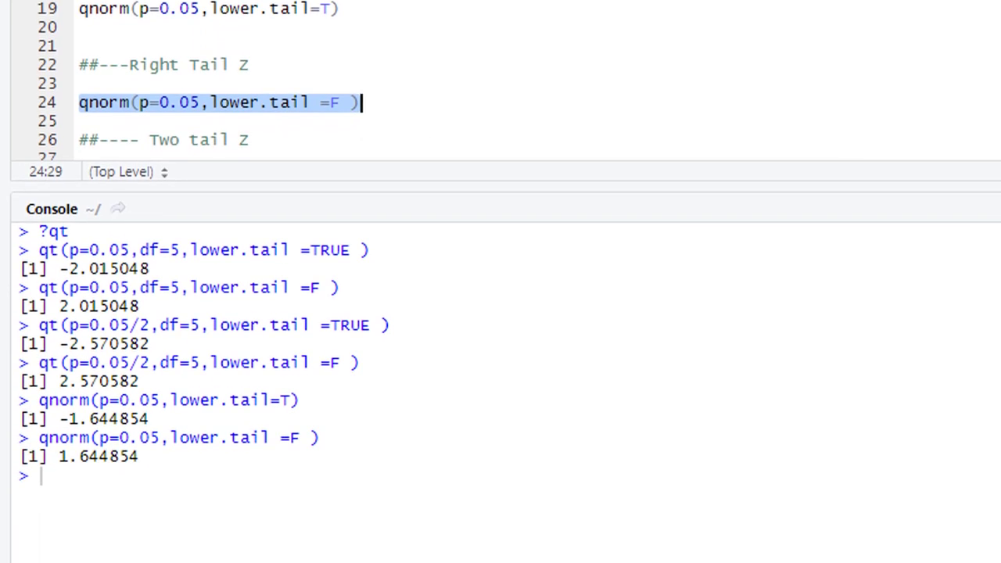
Paste the copied qnorm() call on line 28 under Two tail Z, set p to 0.05/2 and run it
scroll(342, 23, down, 1)
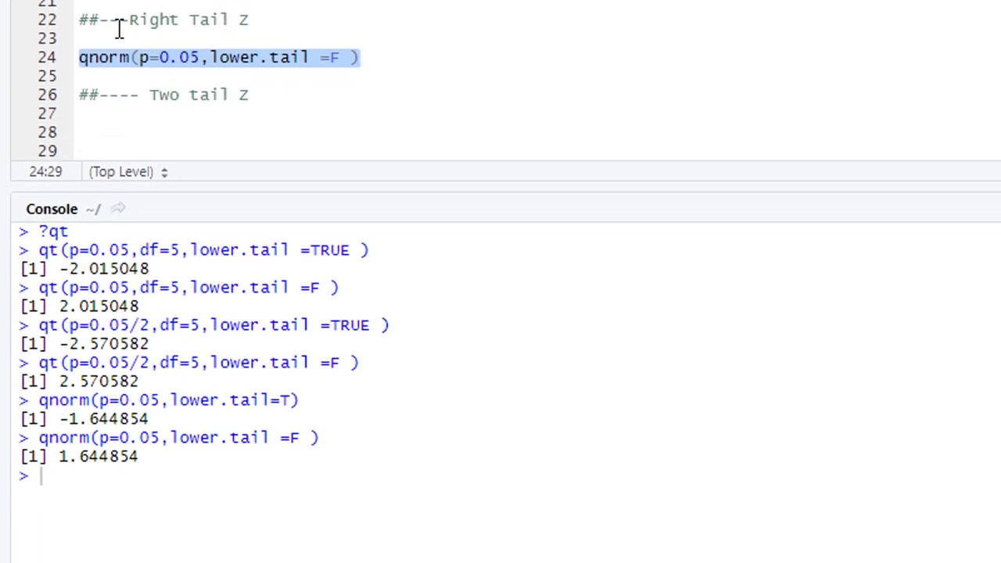
click(117, 131)
key(ctrl+v)
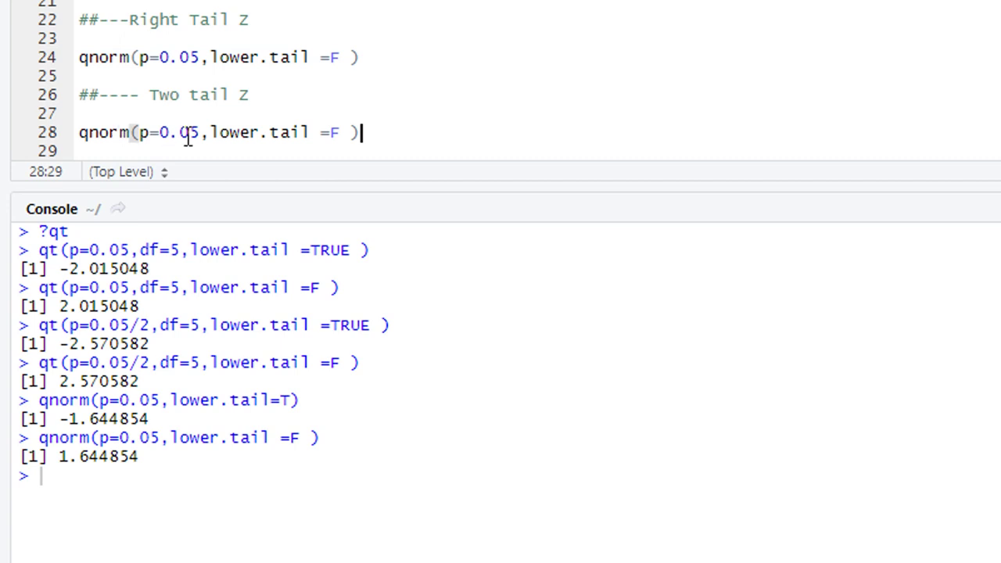
click(200, 132)
text(/2)
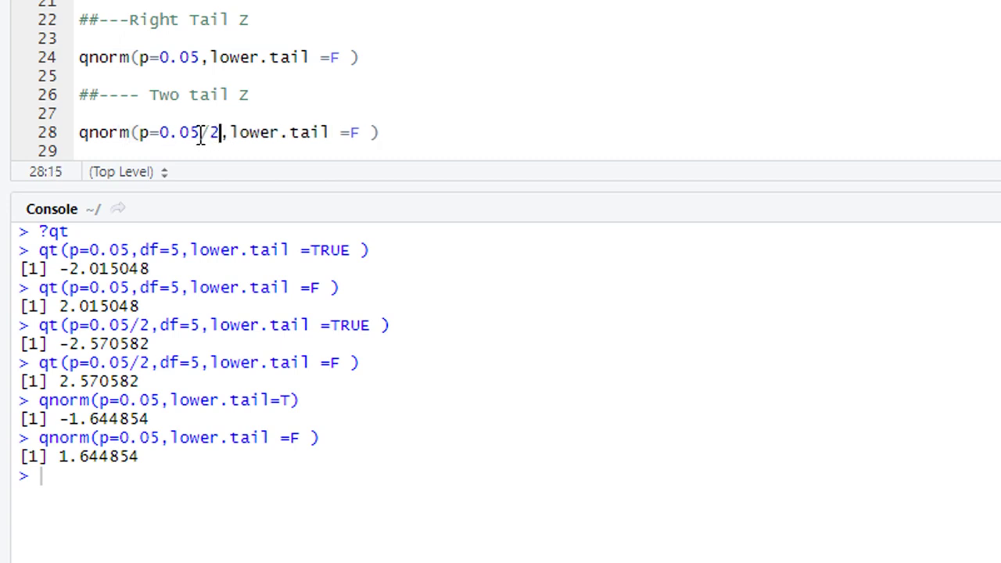
drag(80, 131, 483, 133)
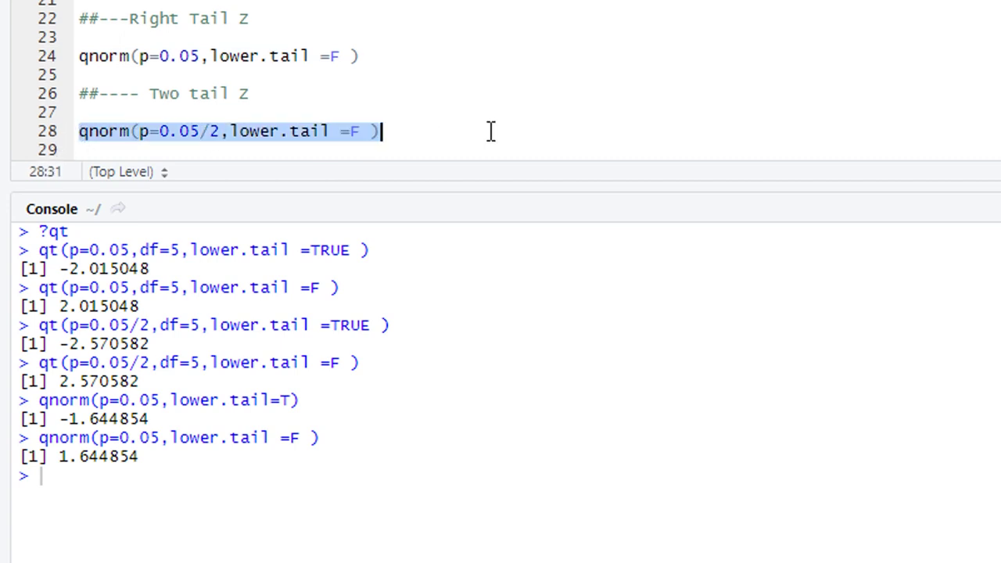
key(ctrl+Return)
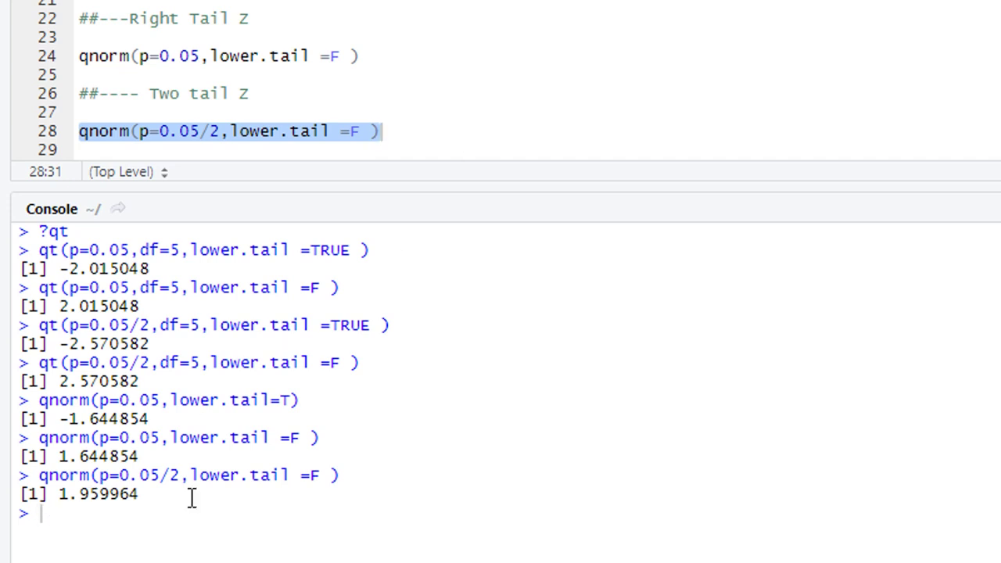
Wrap the two-tail qnorm() call in round() with 2 decimal places and run the line
click(399, 134)
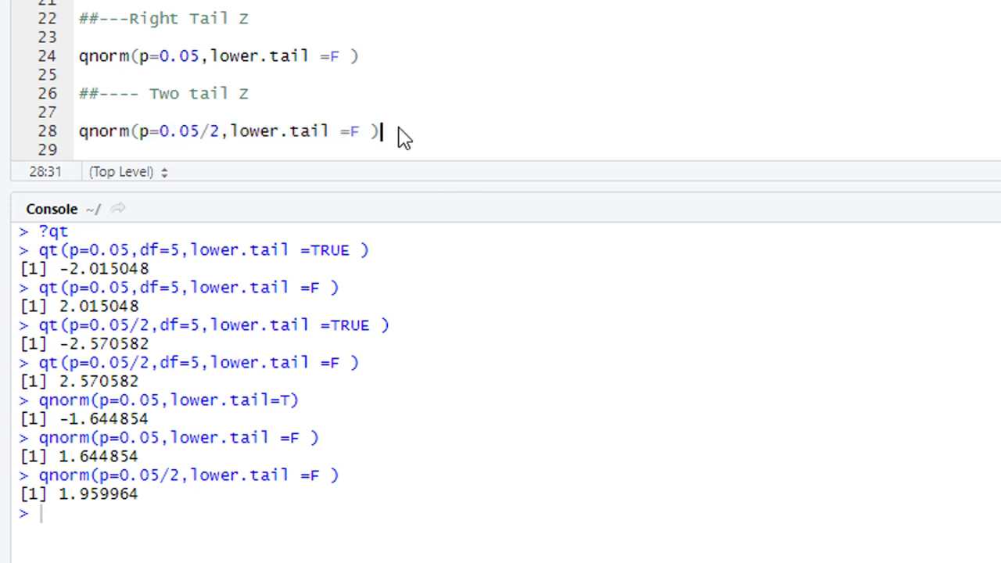
click(81, 131)
text(found()
click(465, 149)
click(453, 133)
text(,2))
drag(623, 108, 632, 136)
key(ctrl+Return)
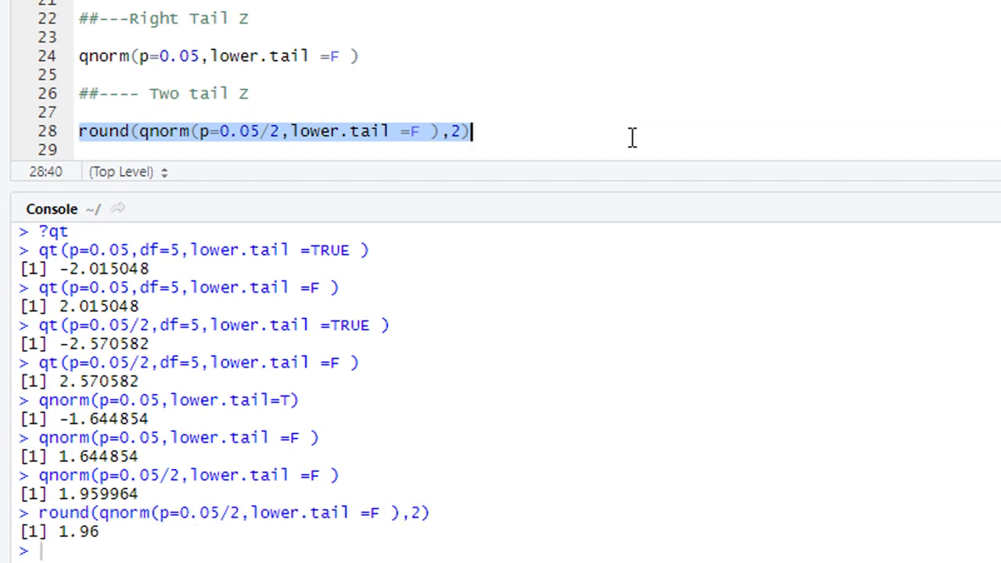